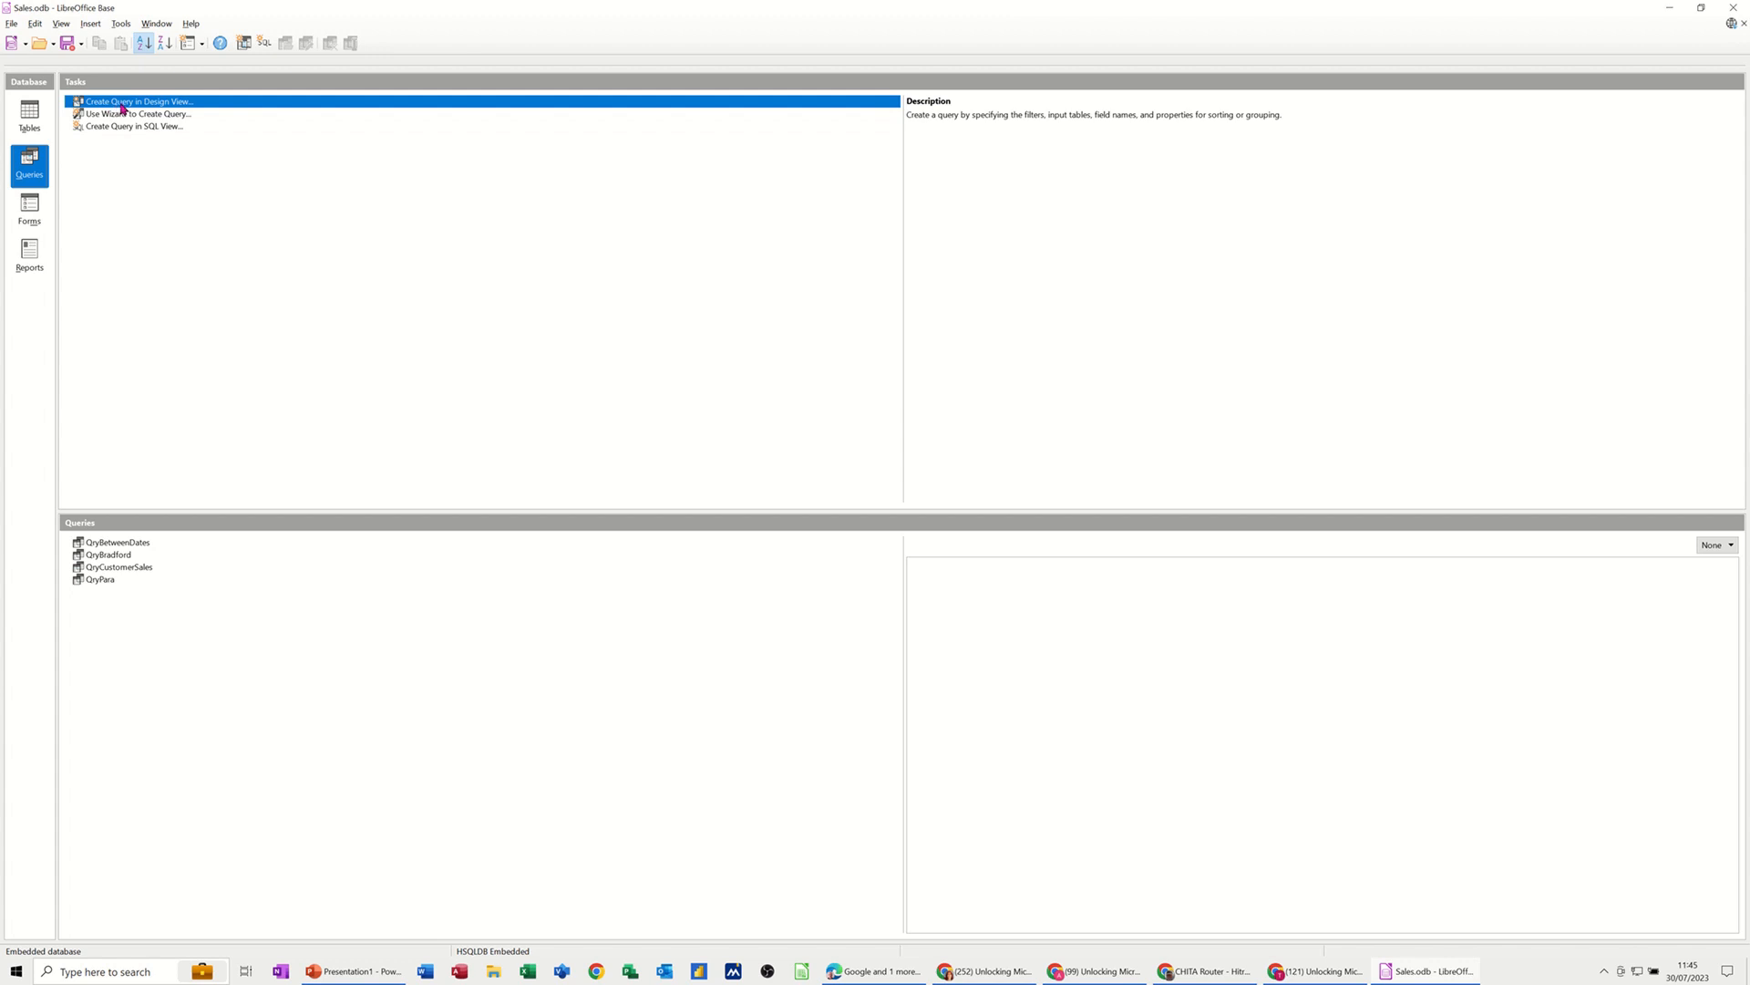
# Step: Create a new query in Design View and add the tables TblCustomers, TblProducts and TblSales to it
pyautogui.click(197, 106)
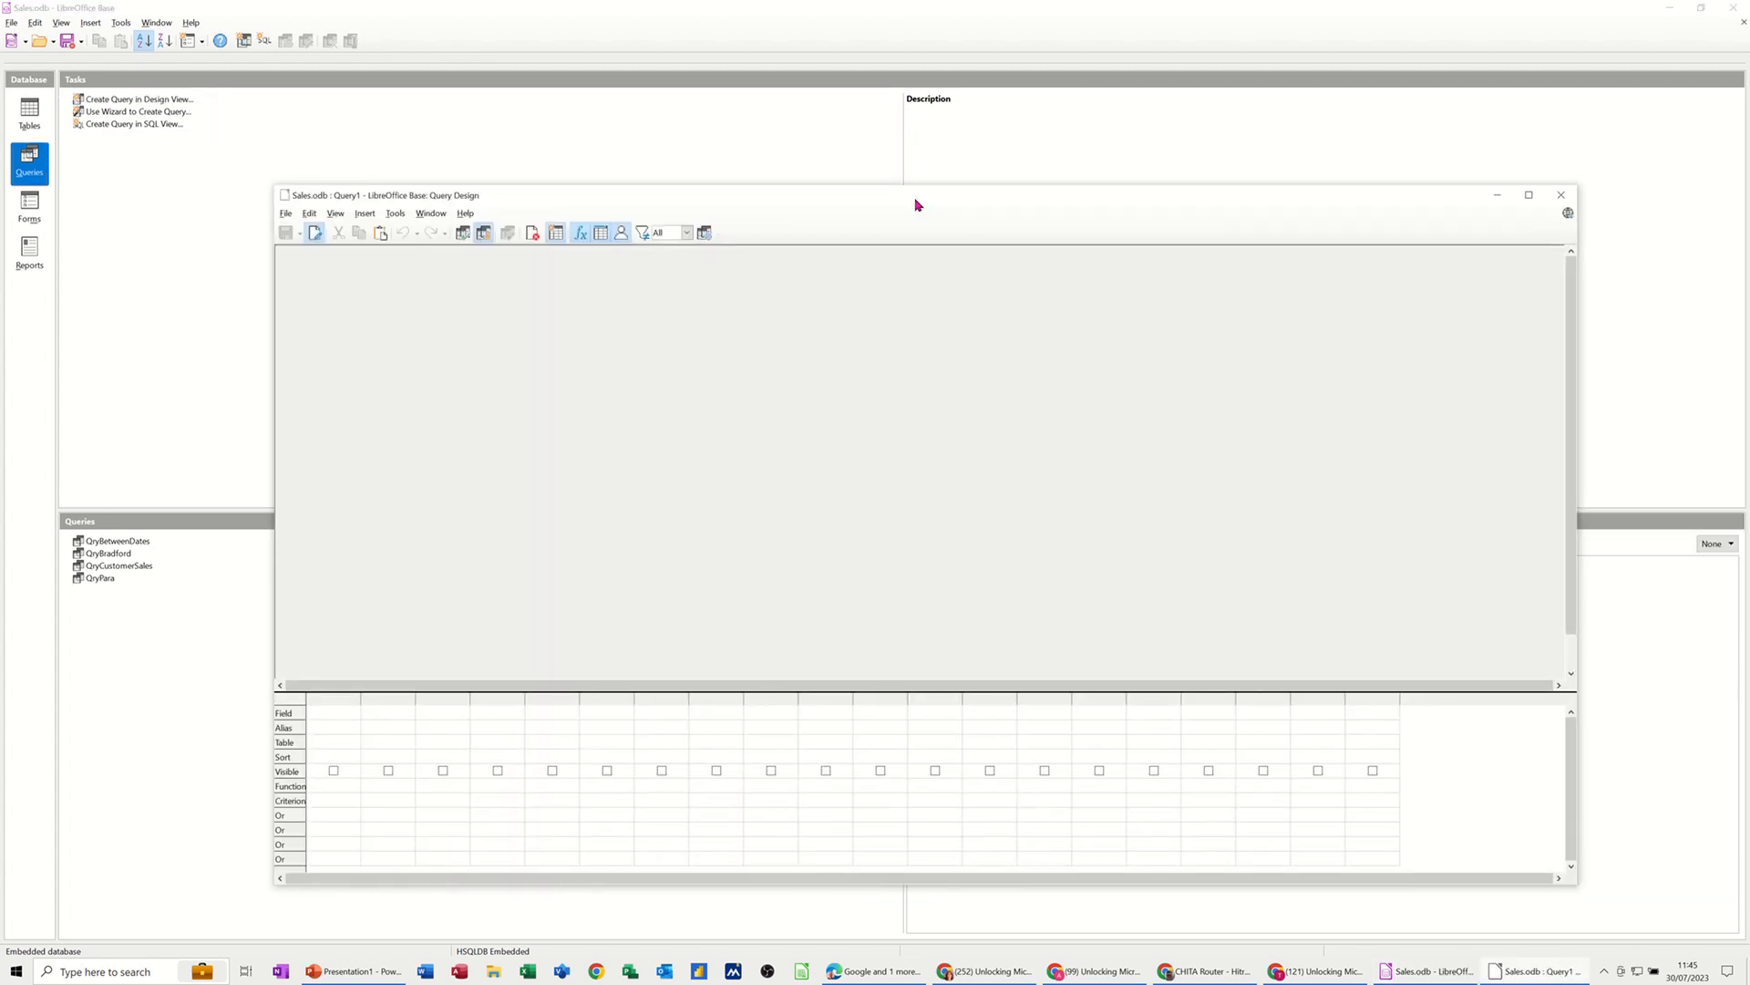
pyautogui.click(556, 235)
pyautogui.moveTo(898, 411); pyautogui.dragTo(818, 321)
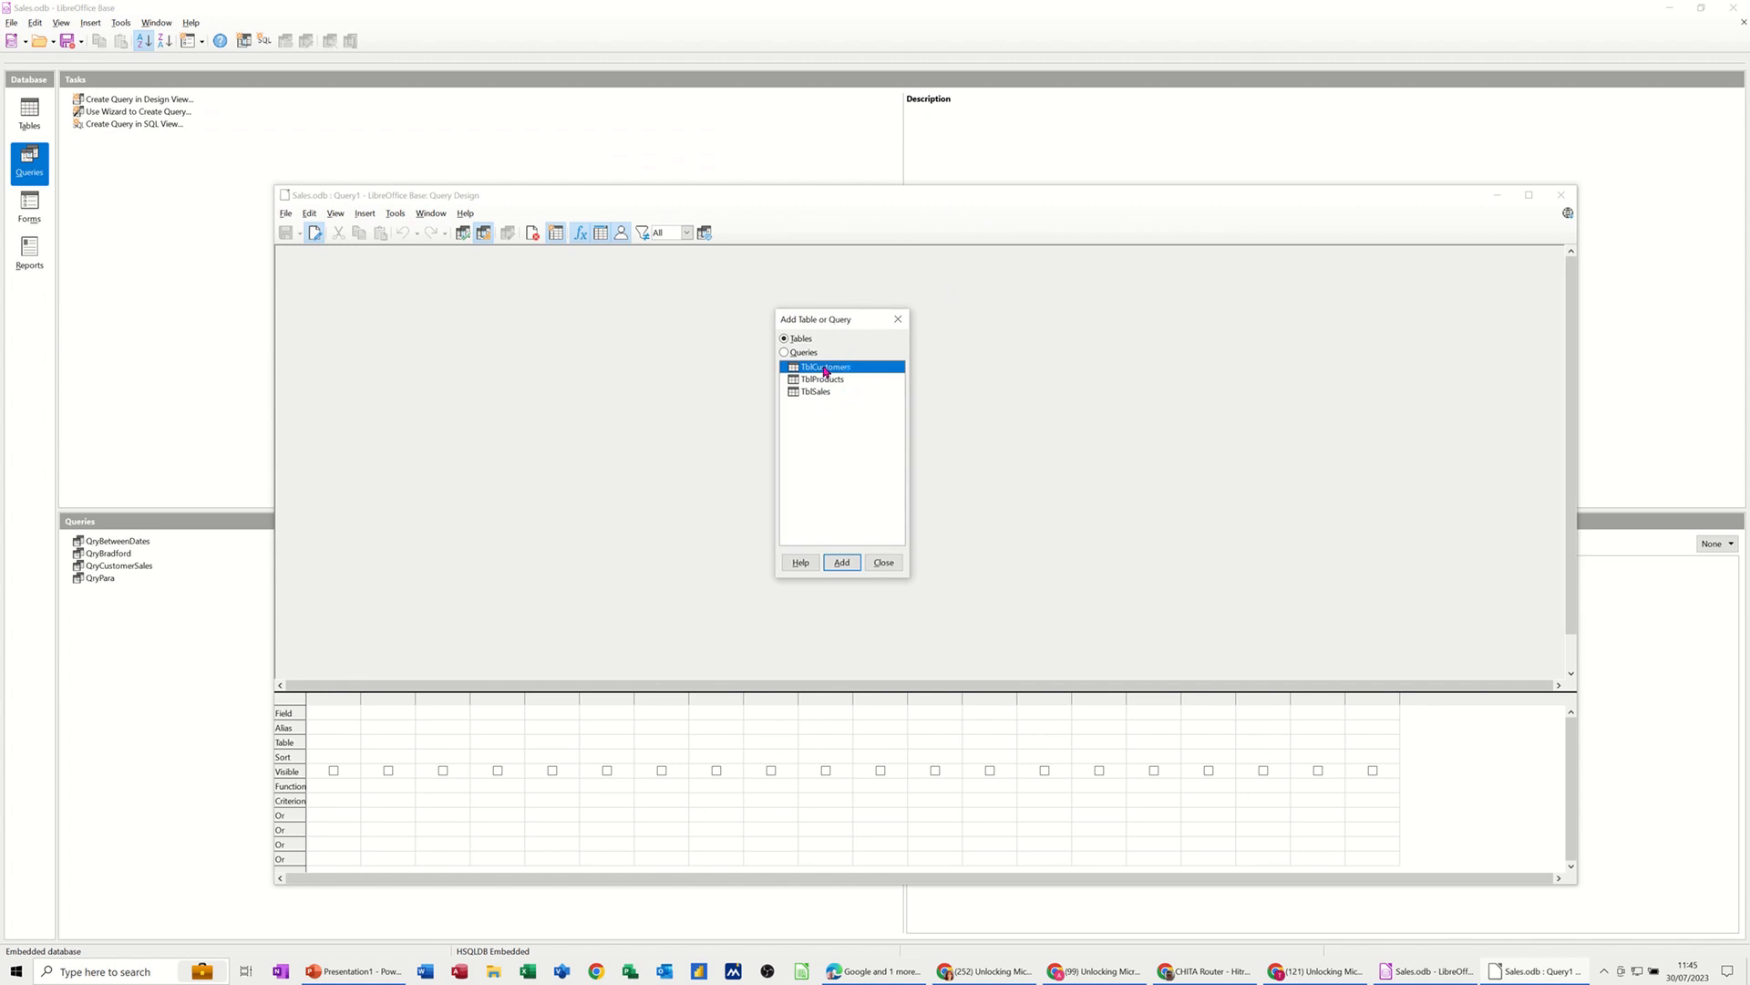
pyautogui.doubleClick(825, 370)
pyautogui.doubleClick(826, 380)
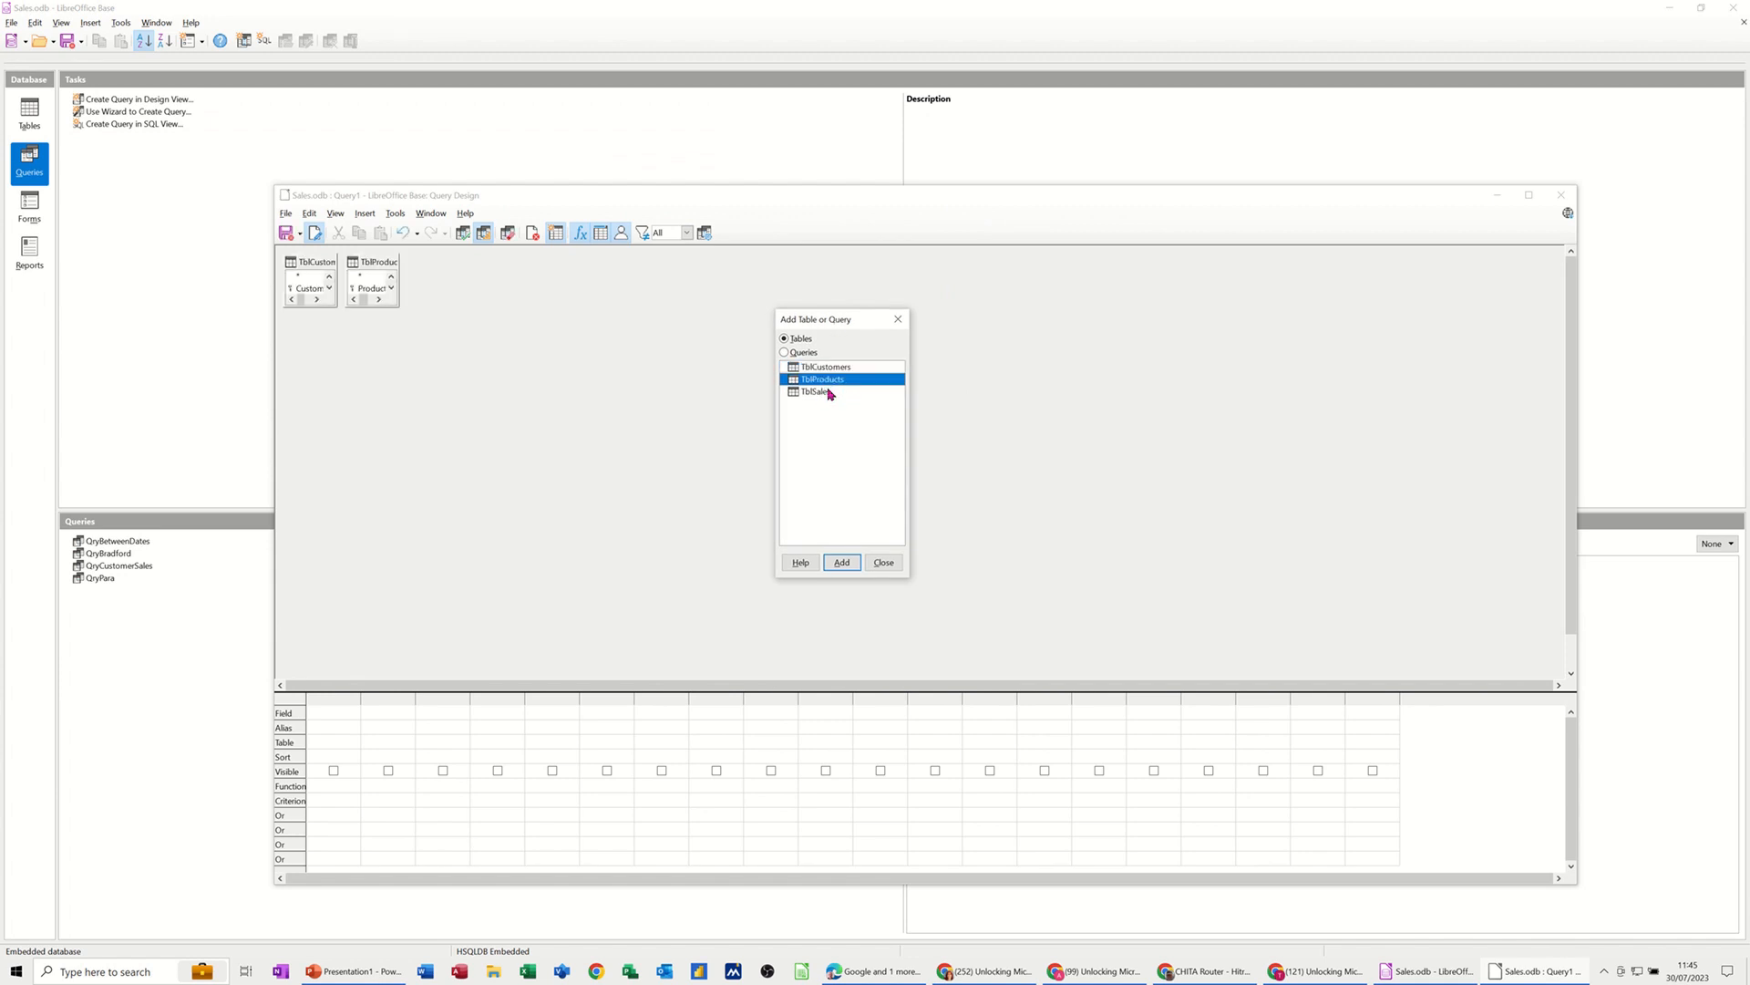
pyautogui.doubleClick(825, 392)
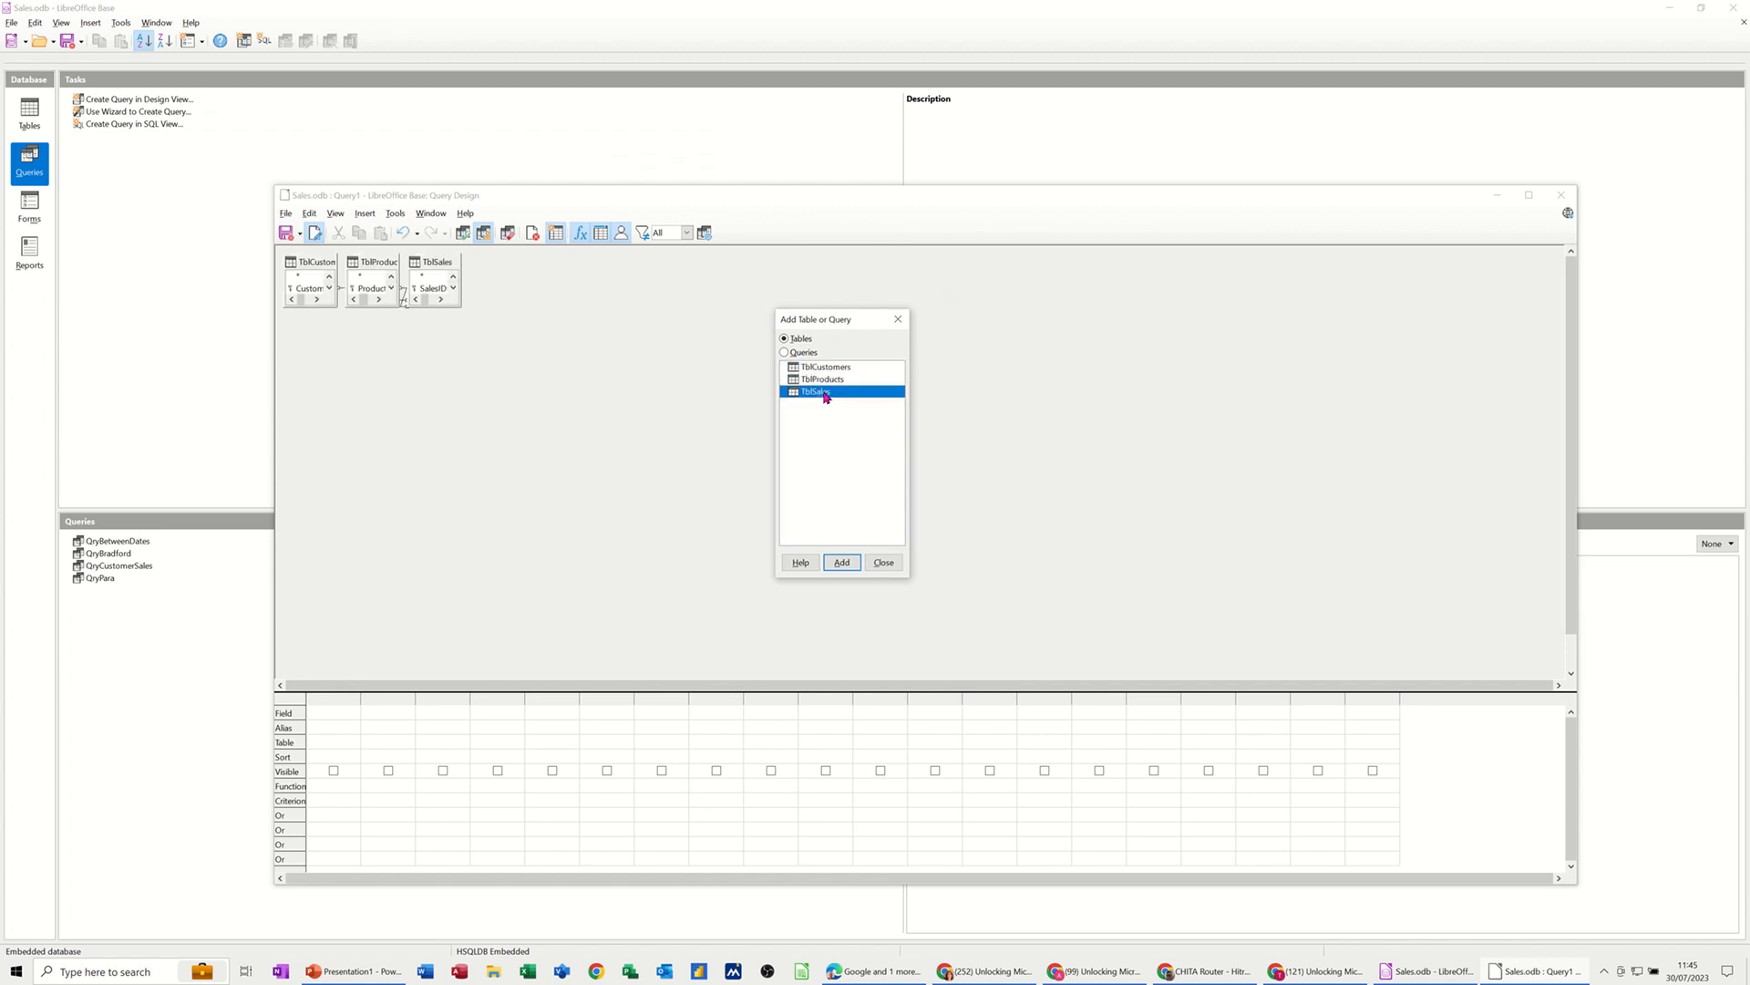
pyautogui.click(883, 563)
# Step: Arrange the query's tables so that TblSales sits between TblCustomers and TblProducts
pyautogui.moveTo(370, 262); pyautogui.dragTo(725, 336)
pyautogui.moveTo(430, 262); pyautogui.dragTo(565, 378)
pyautogui.moveTo(326, 265); pyautogui.dragTo(442, 365)
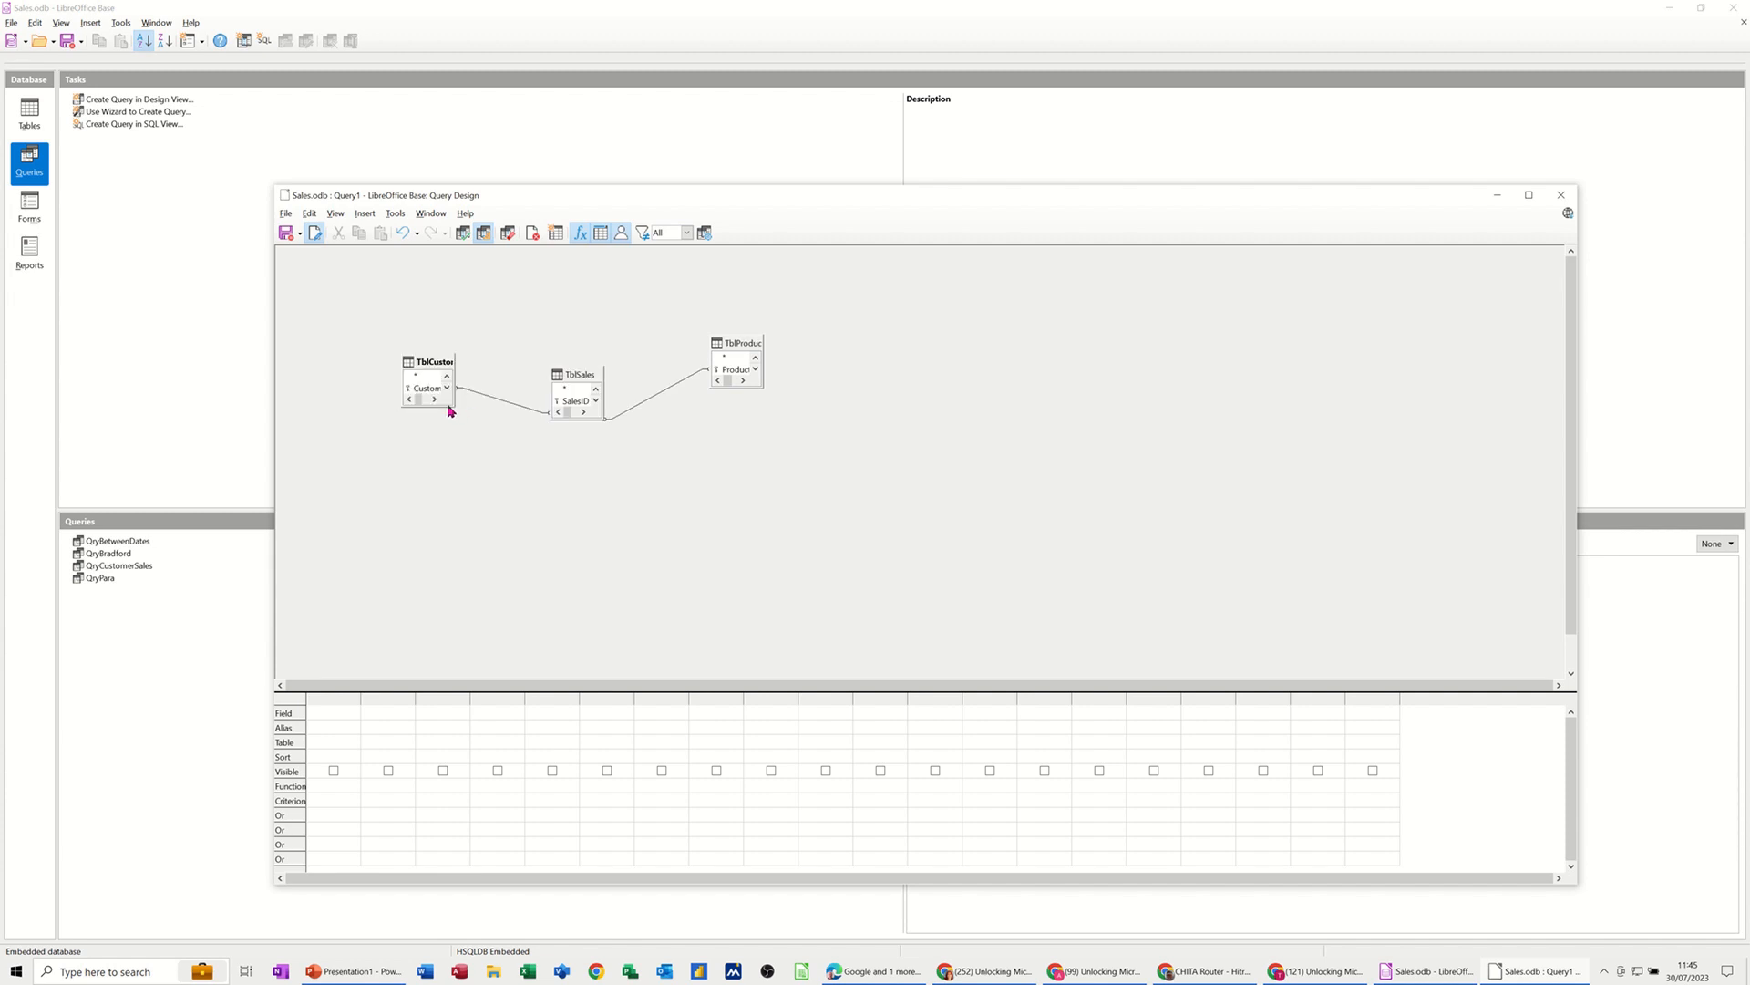
# Step: Enlarge the tables' field lists and add the fields CustomerName, Product, Price and DateofPurchase to the query
pyautogui.moveTo(442, 405); pyautogui.dragTo(446, 479)
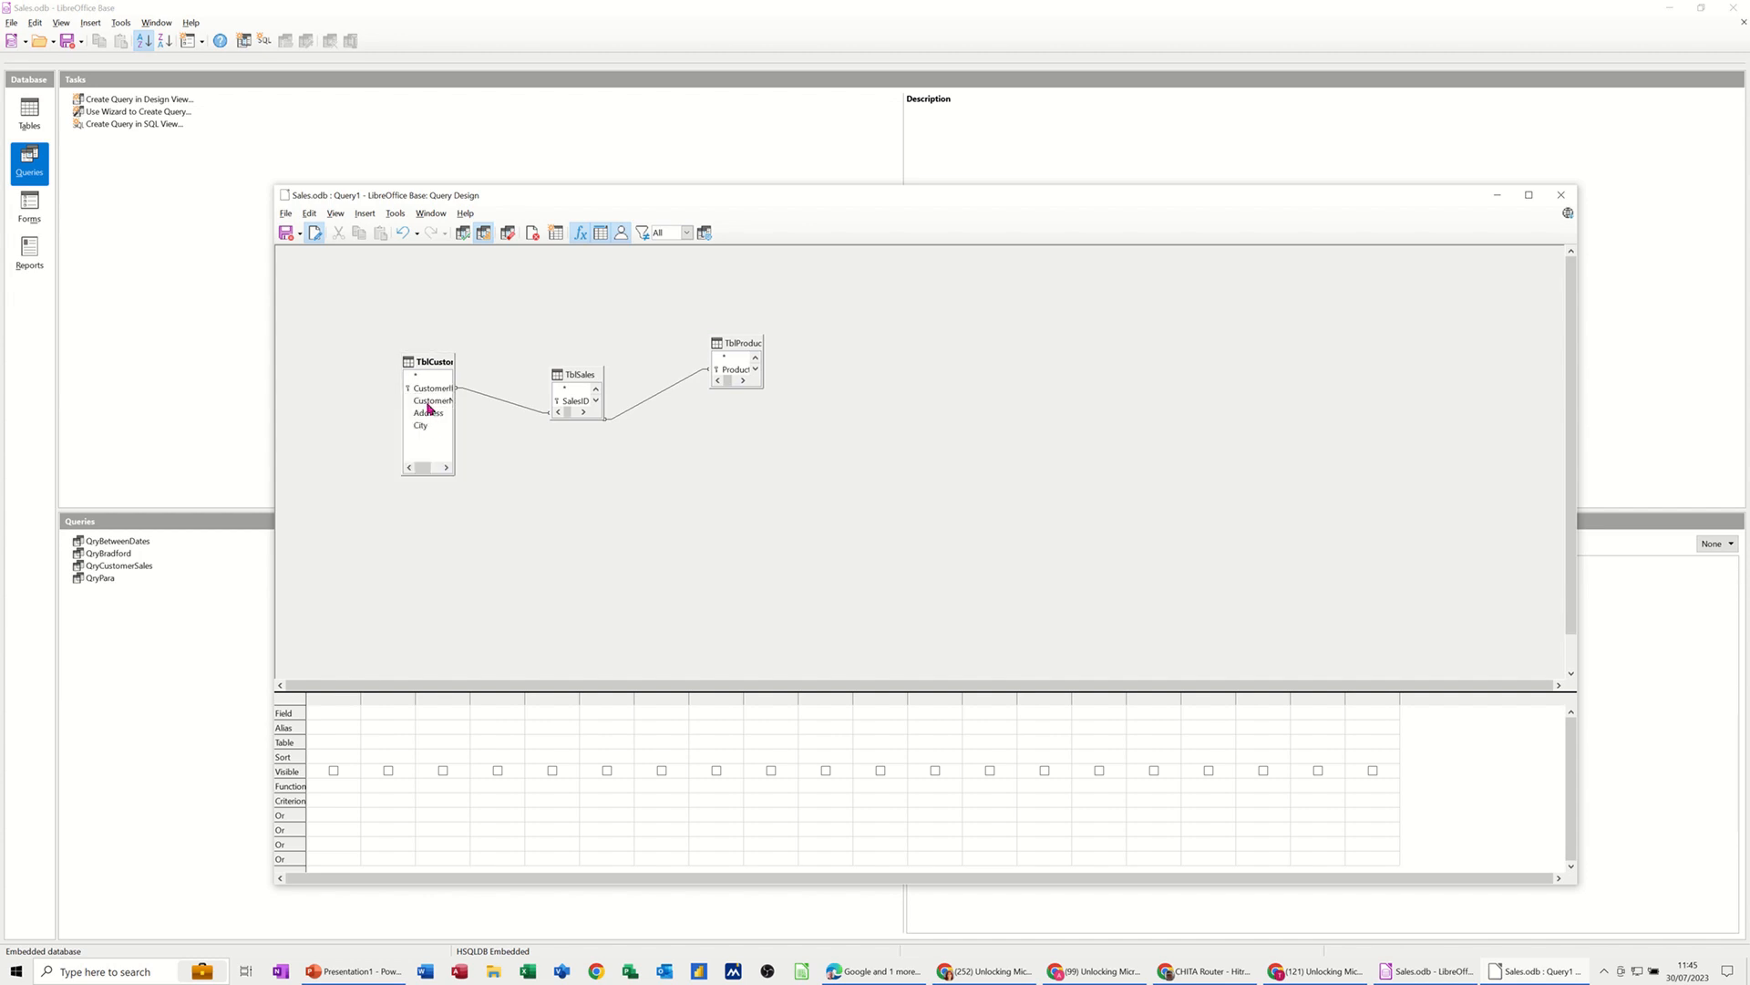
pyautogui.doubleClick(430, 402)
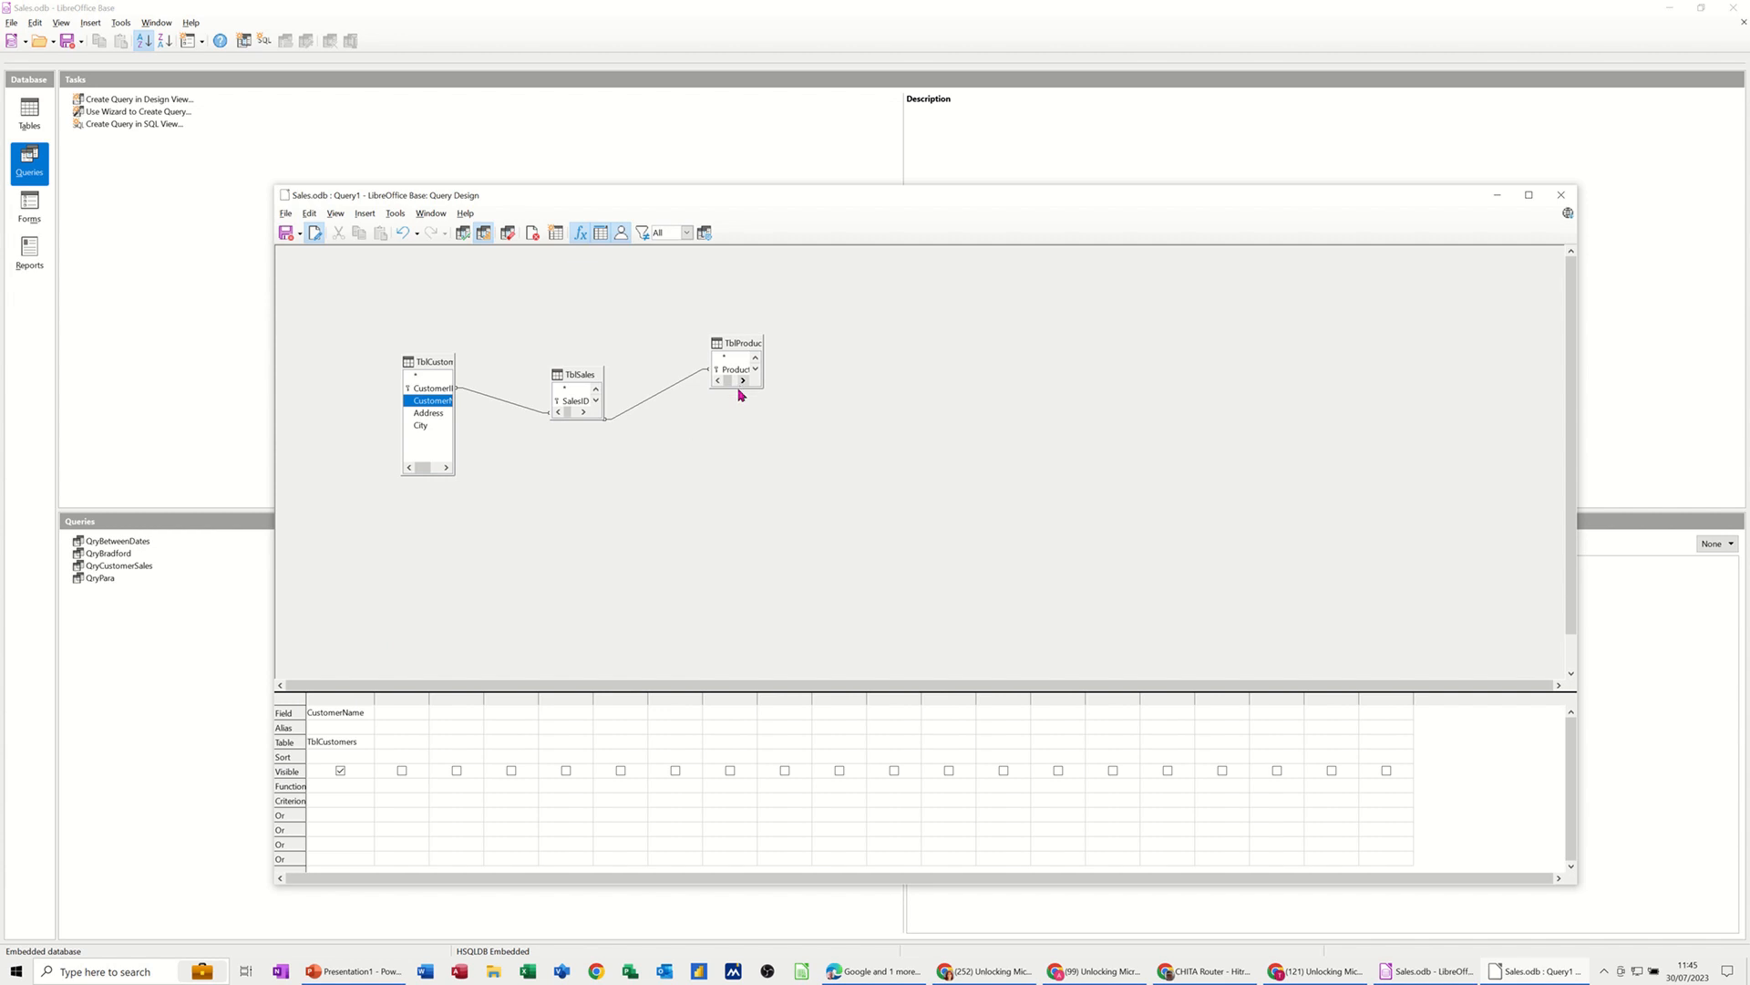
pyautogui.moveTo(739, 388); pyautogui.dragTo(737, 445)
pyautogui.doubleClick(740, 384)
pyautogui.click(741, 407)
pyautogui.doubleClick(738, 411)
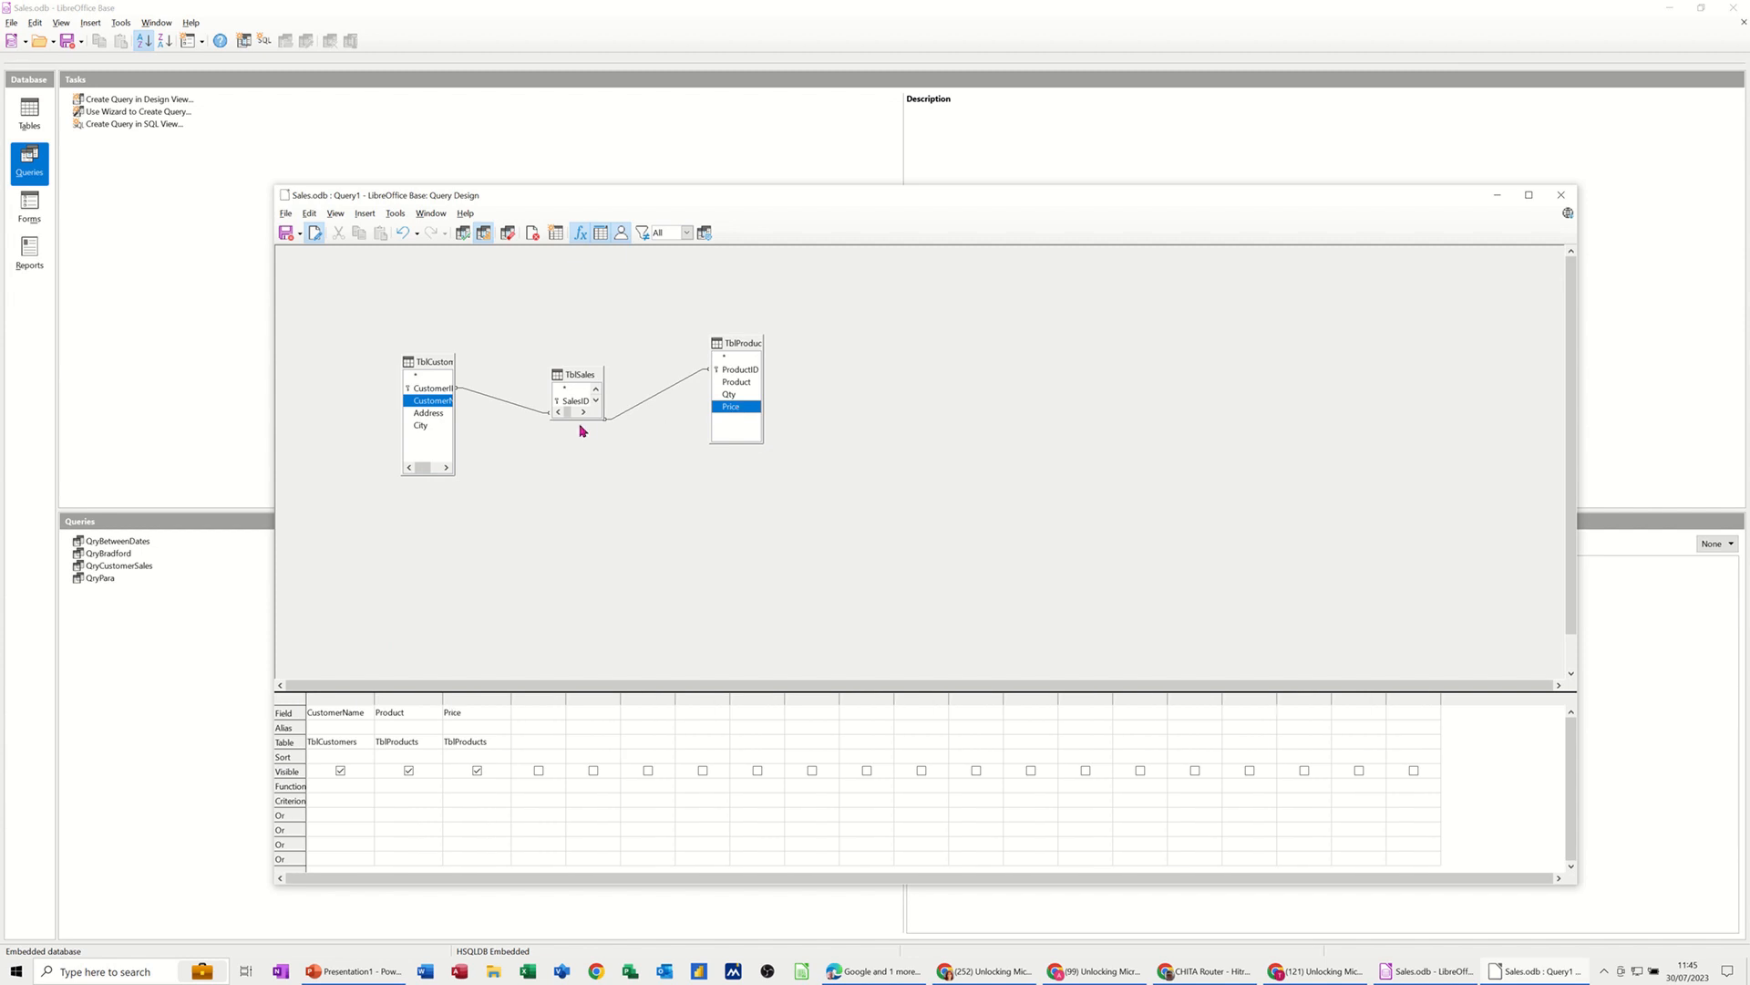
pyautogui.moveTo(587, 419); pyautogui.dragTo(602, 500)
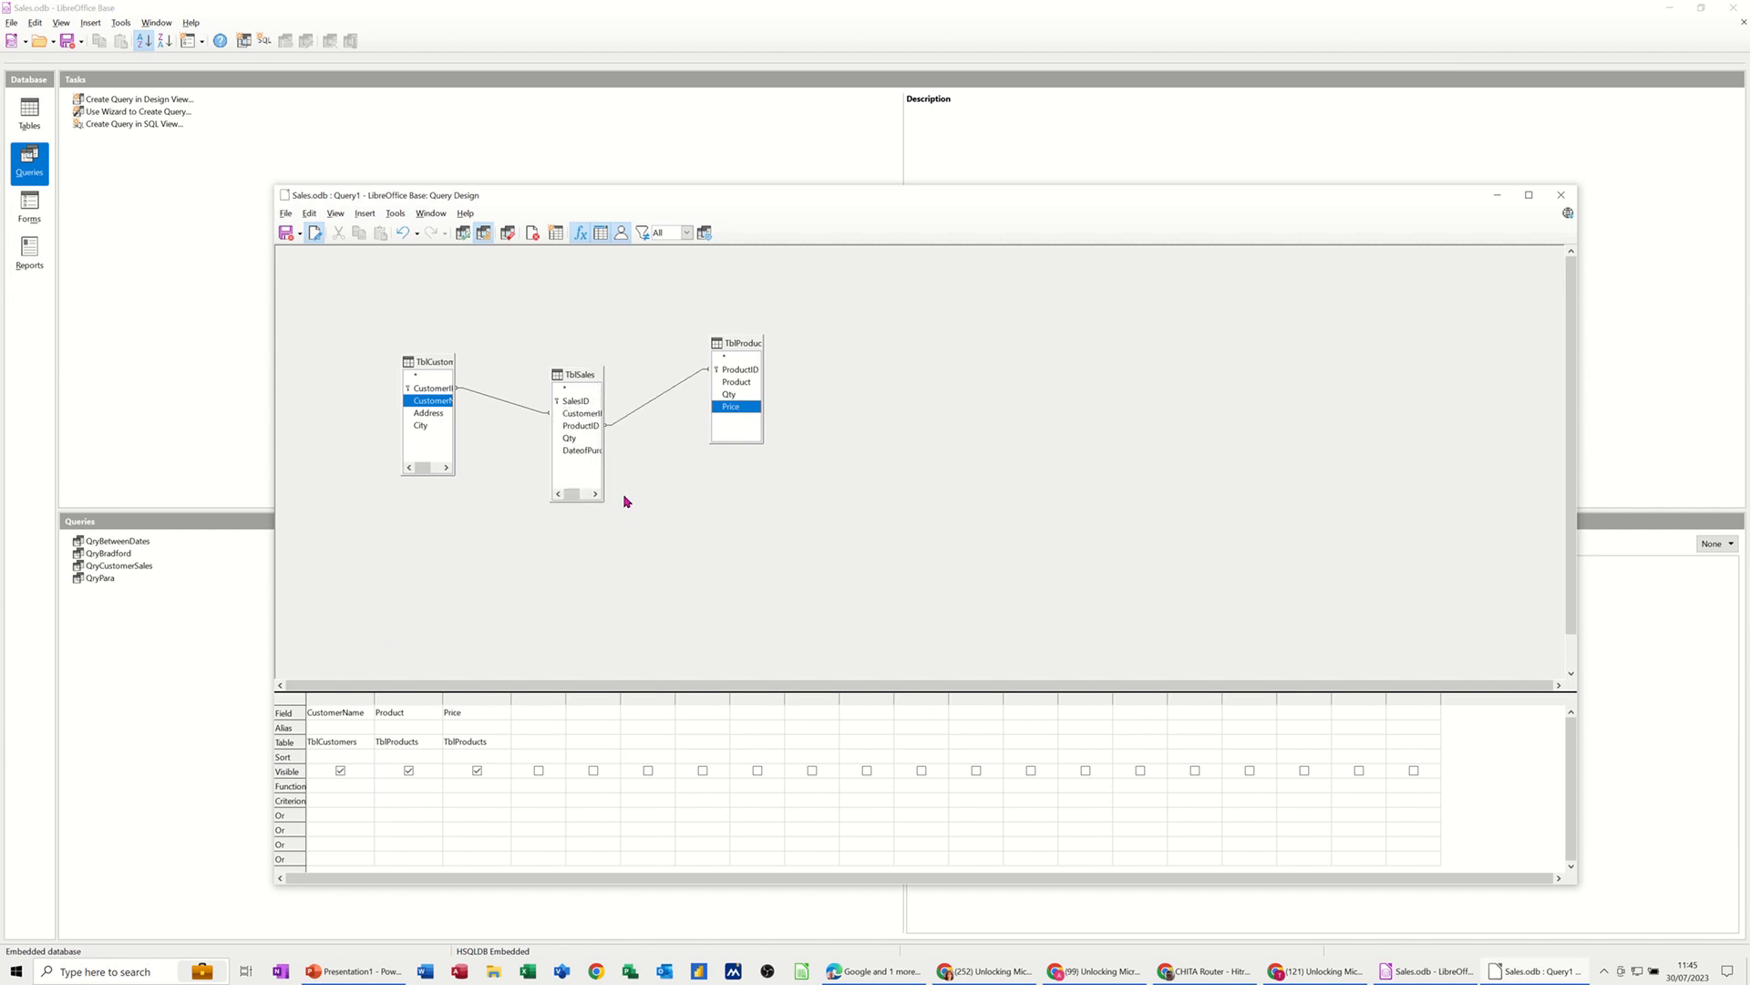
pyautogui.doubleClick(580, 451)
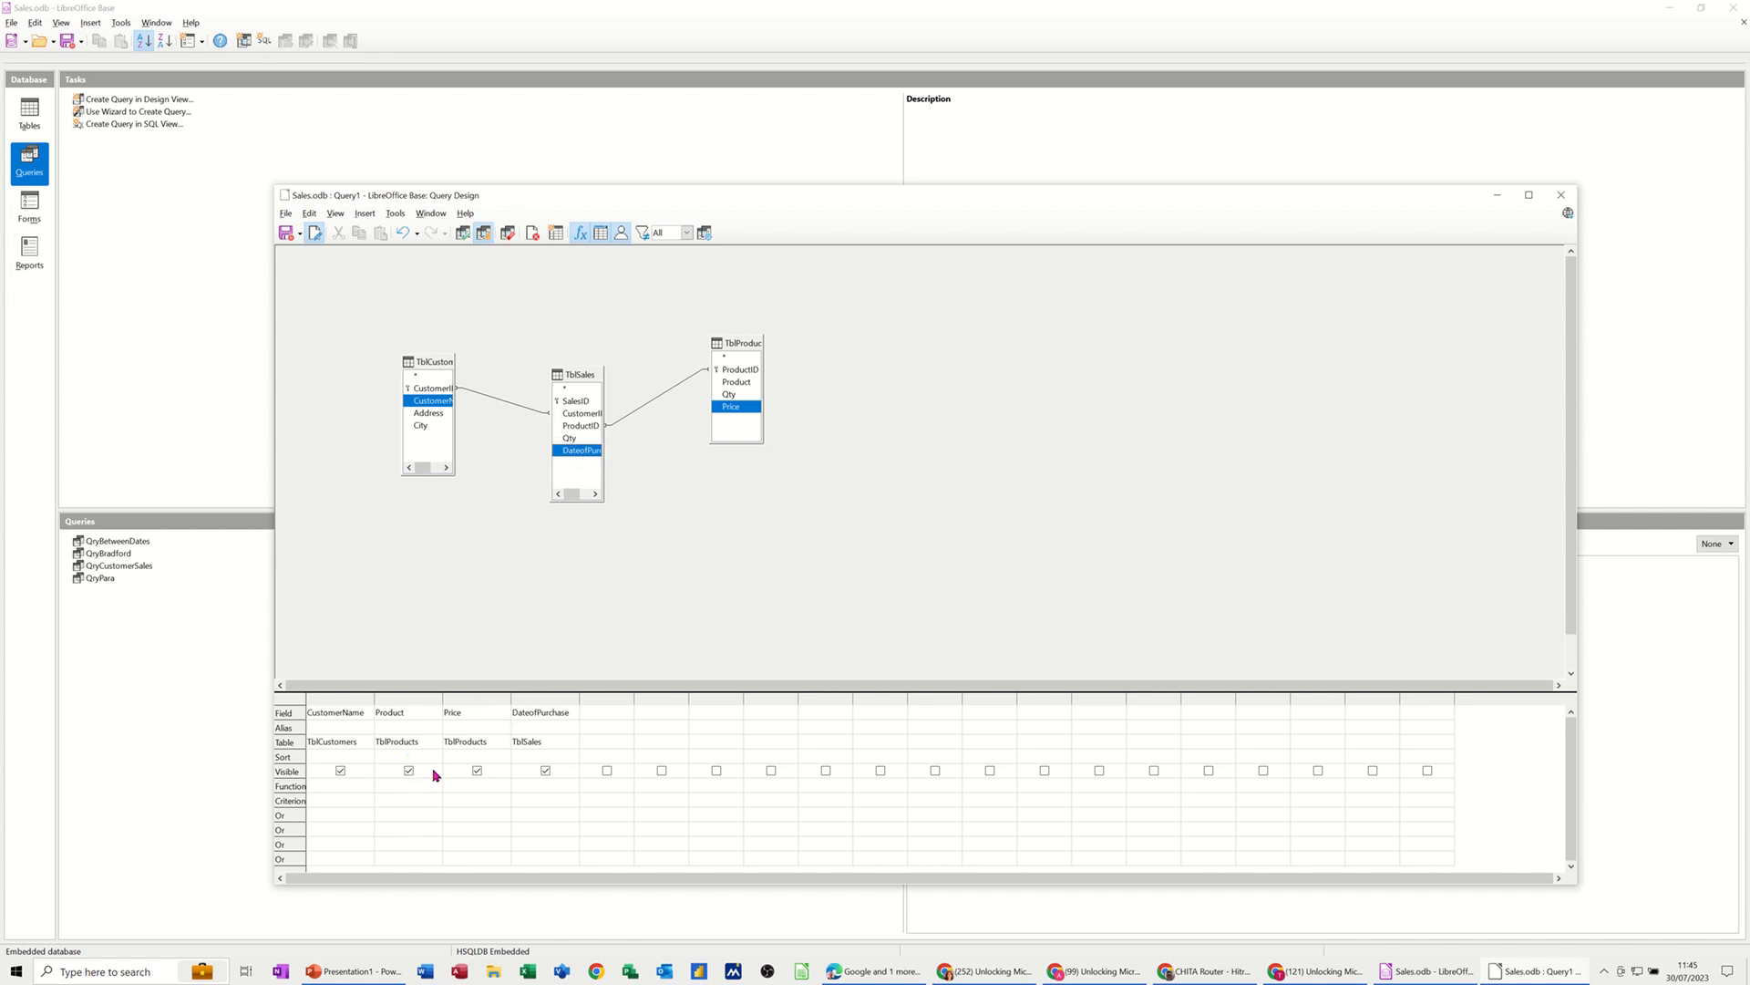
# Step: Run the query without a filter, and again with the DateofPurchase criterion >1/6/23 and <30/6/23 in a widened column
pyautogui.click(464, 236)
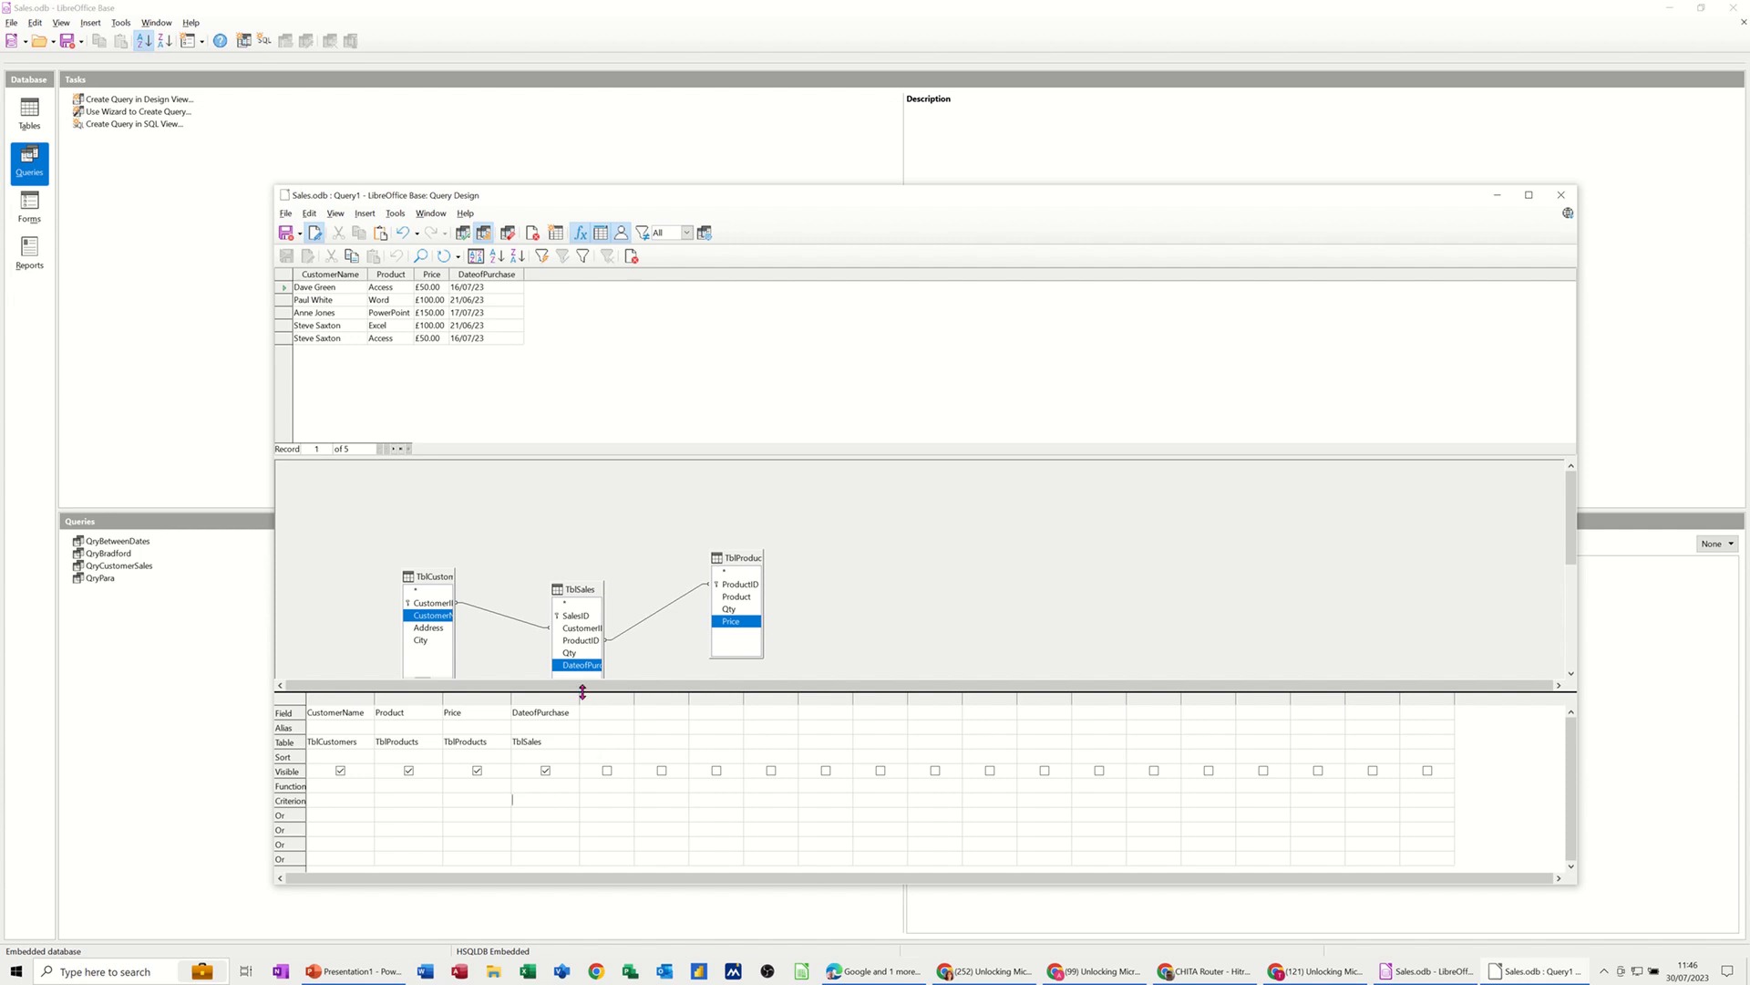
pyautogui.moveTo(578, 699); pyautogui.dragTo(739, 699)
pyautogui.click(586, 796)
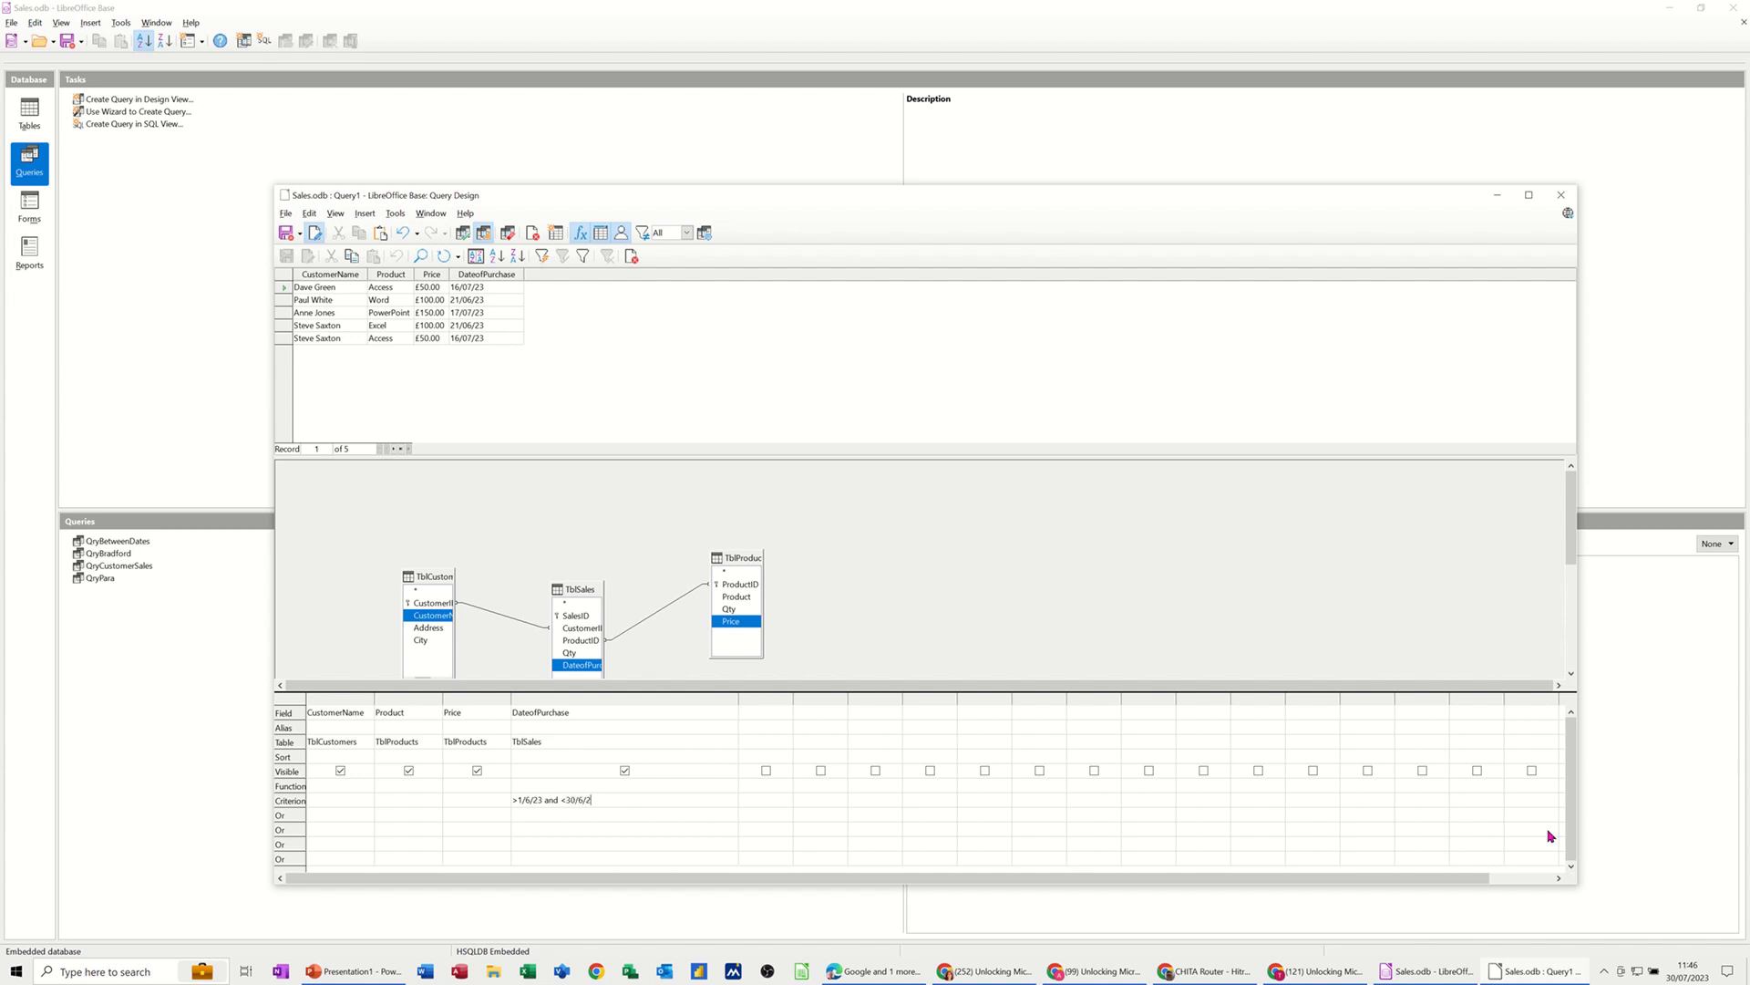
pyautogui.click(654, 812)
pyautogui.click(461, 236)
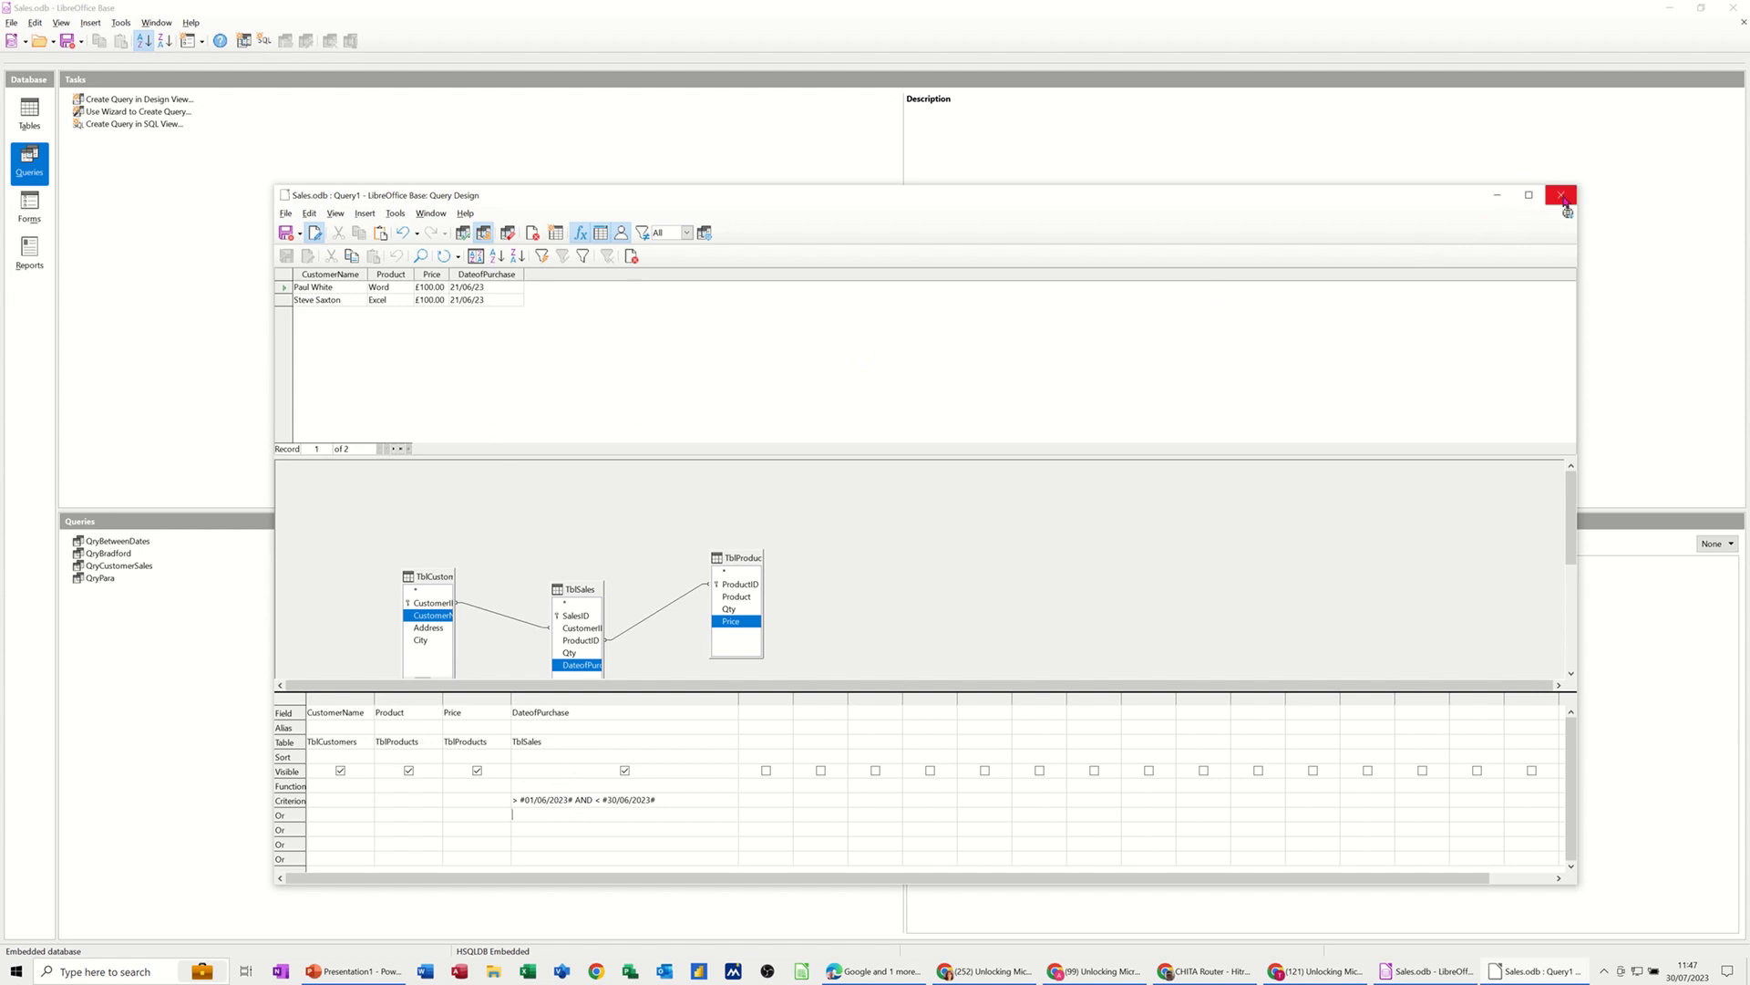
# Step: Minimise the new query, run QryPara with 4 as the sales ID parameter, and close its result
pyautogui.click(1559, 197)
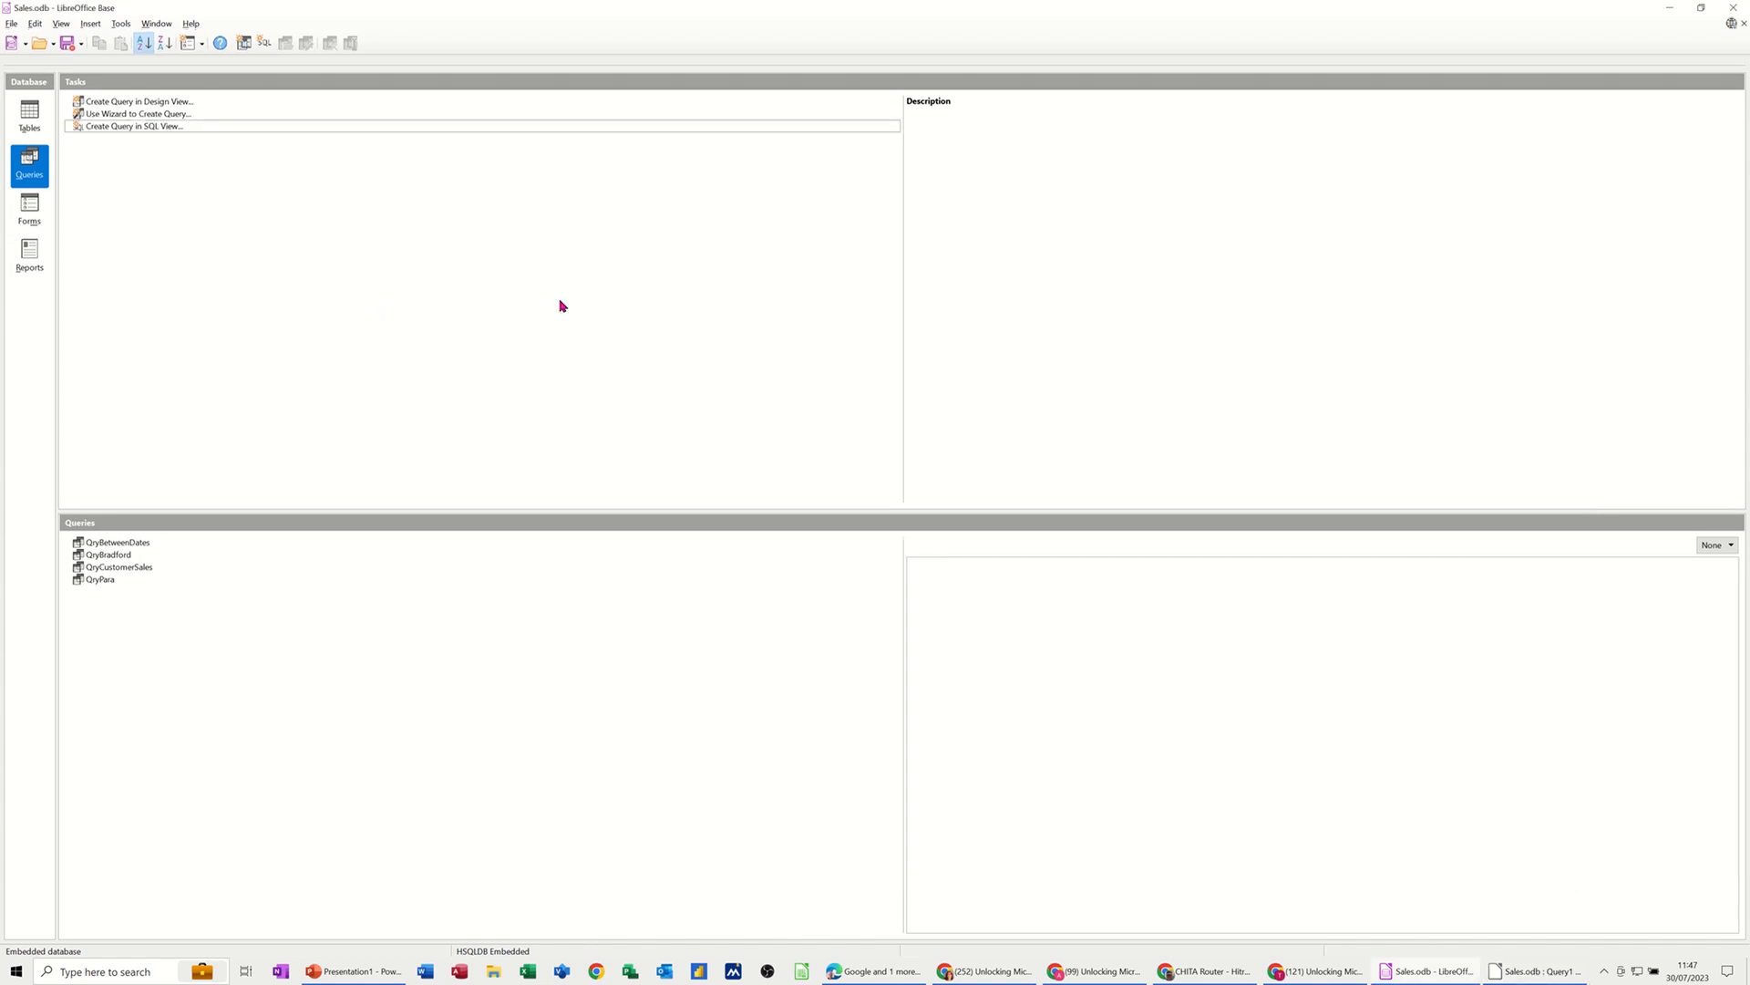
pyautogui.doubleClick(98, 579)
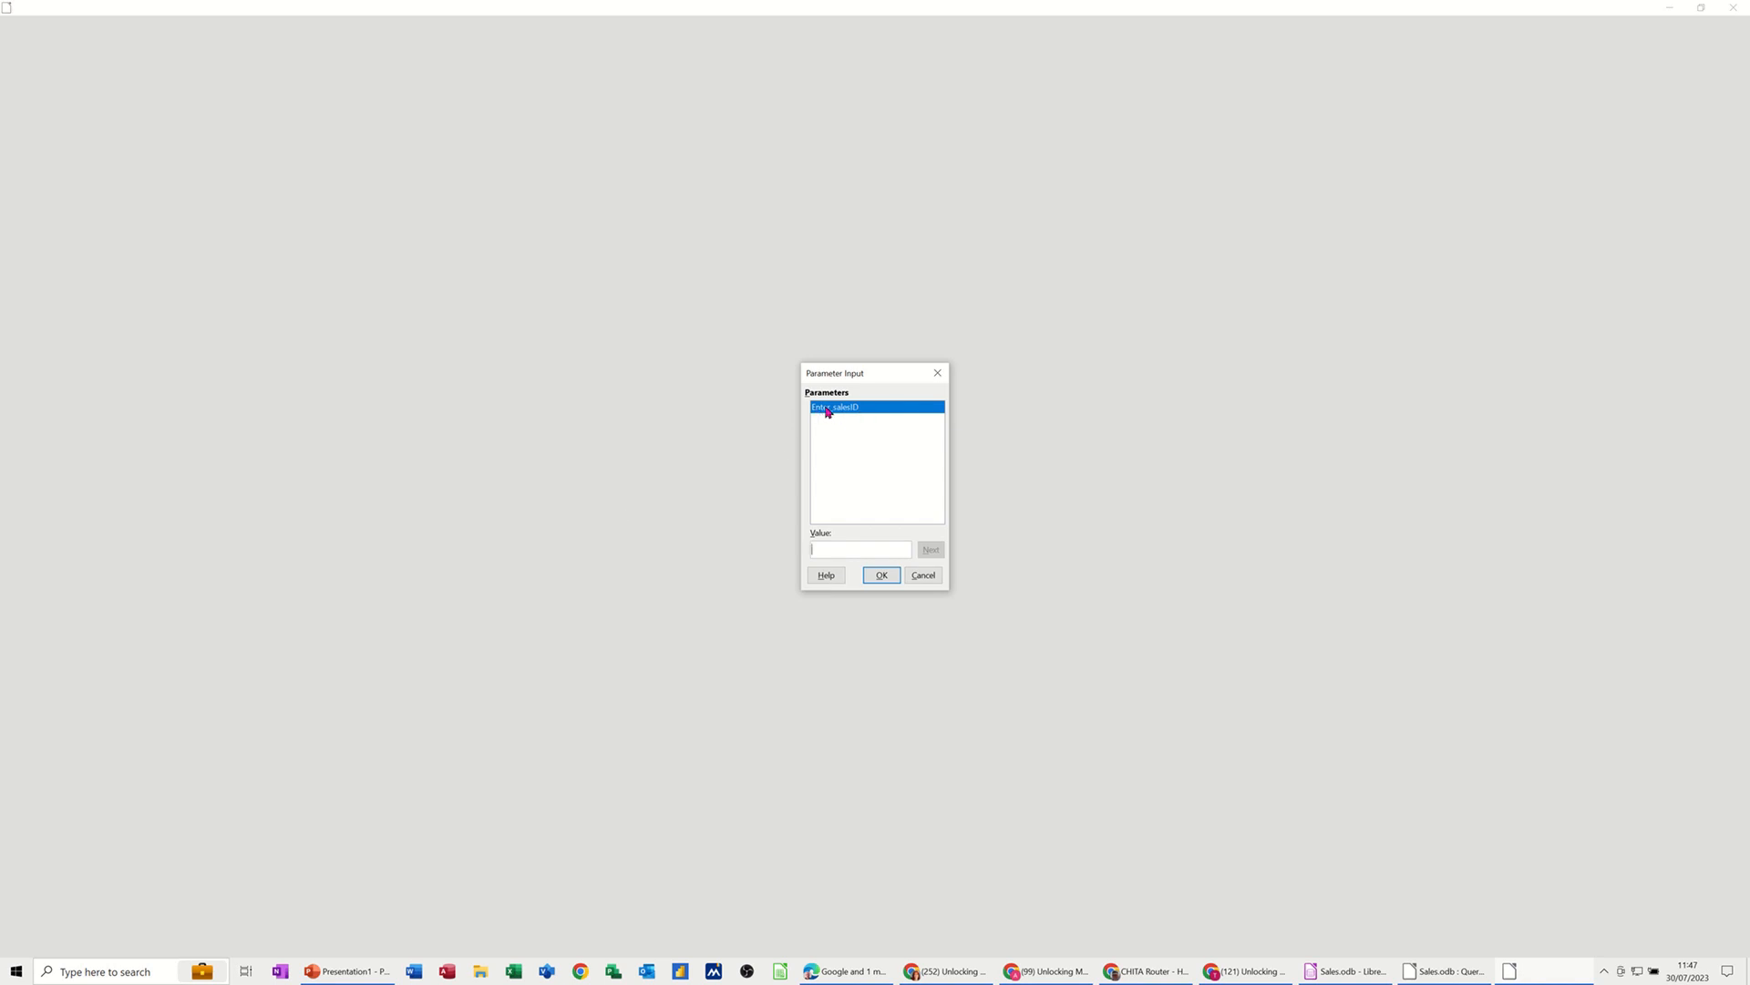
pyautogui.write('4')
pyautogui.click(880, 576)
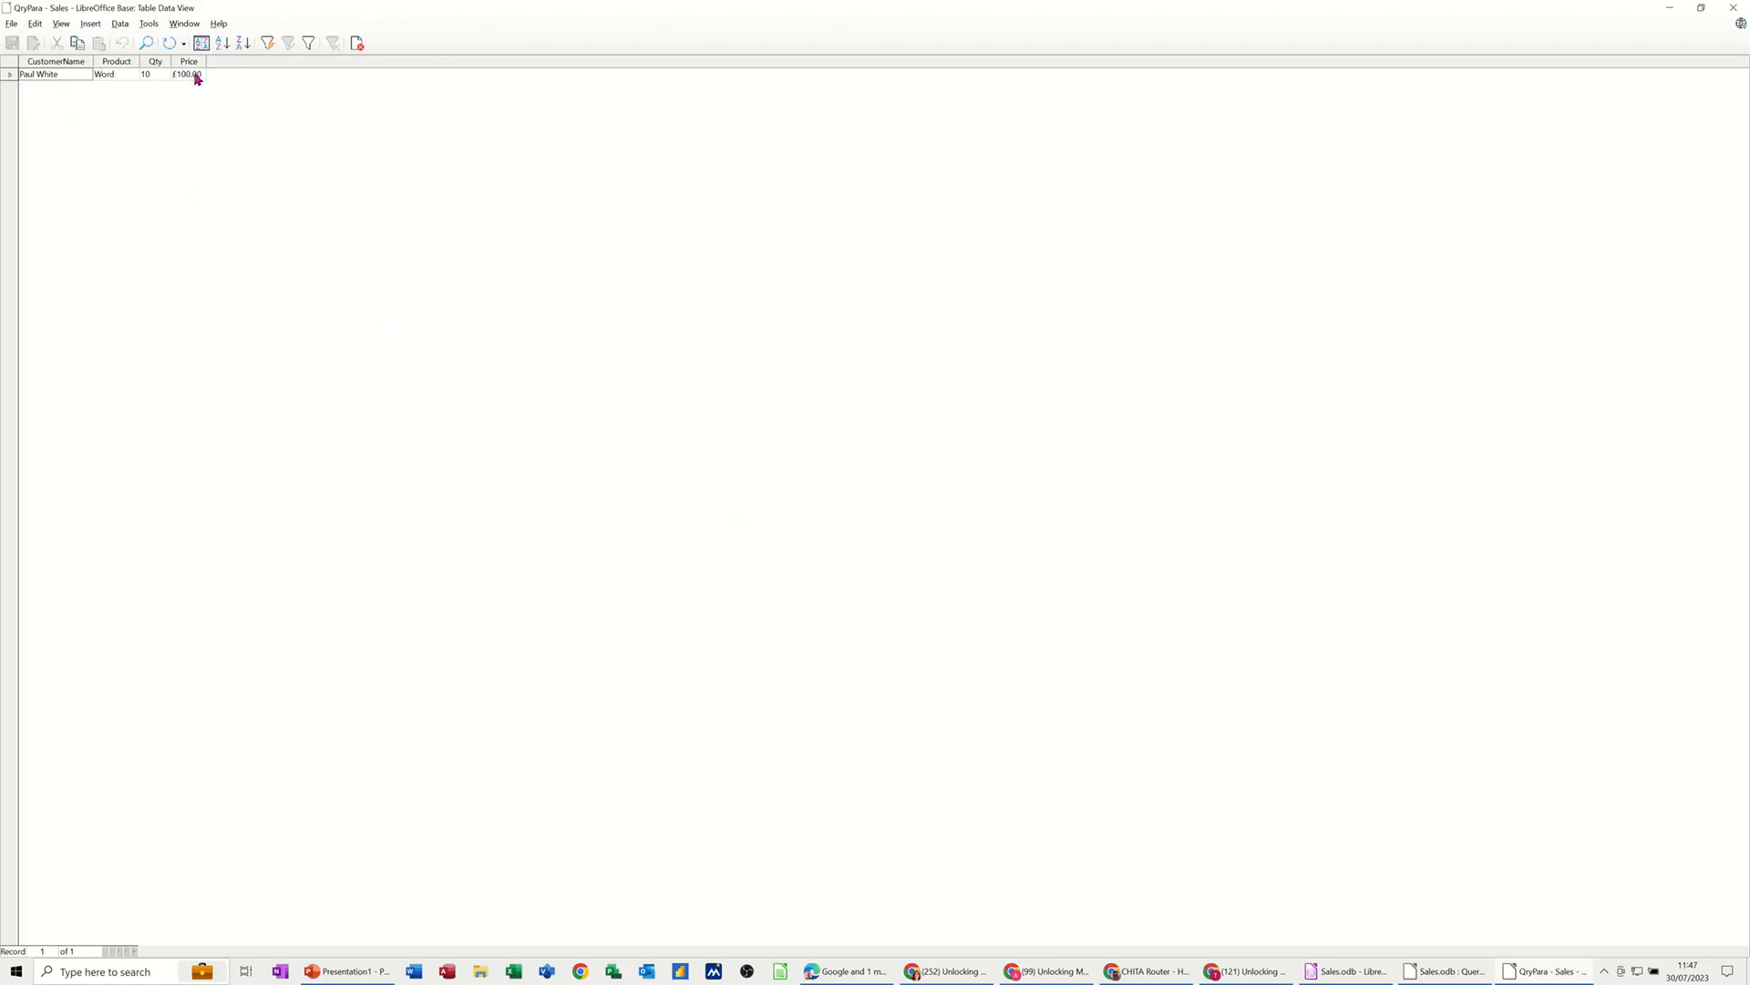
pyautogui.click(357, 43)
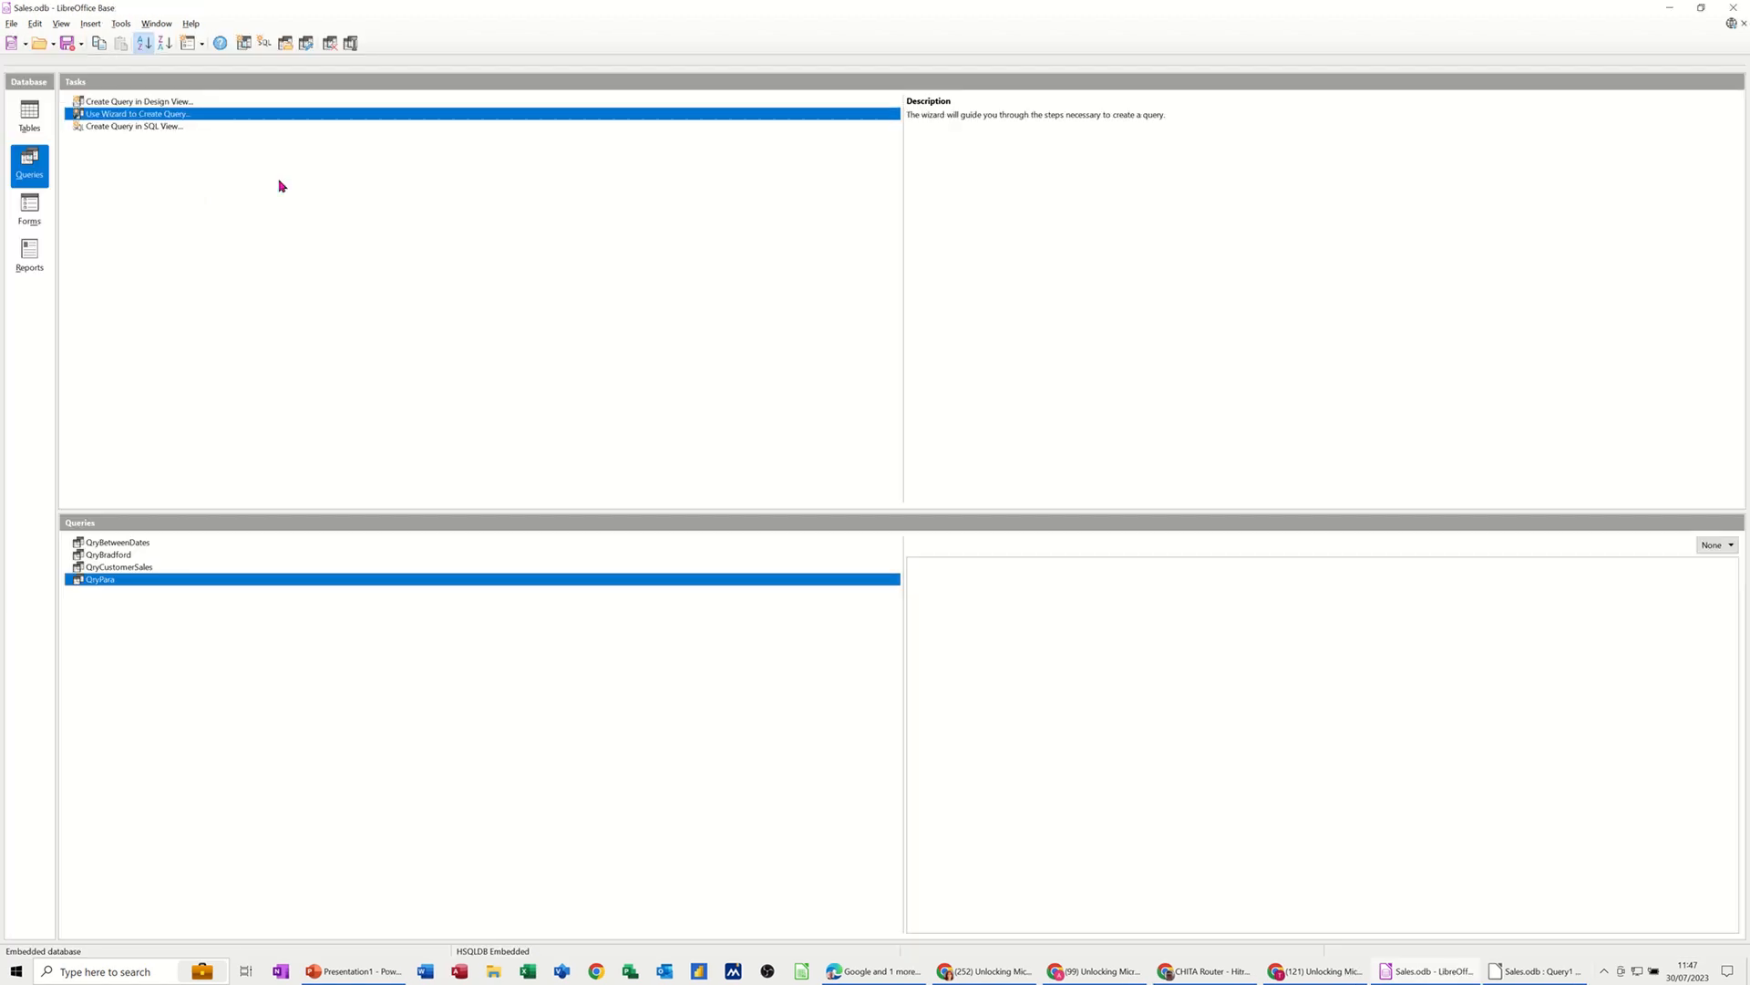
# Step: Open QryPara's design, examine how the parameter is defined in the SalesID criterion, and close it
pyautogui.rightClick(117, 584)
pyautogui.click(128, 727)
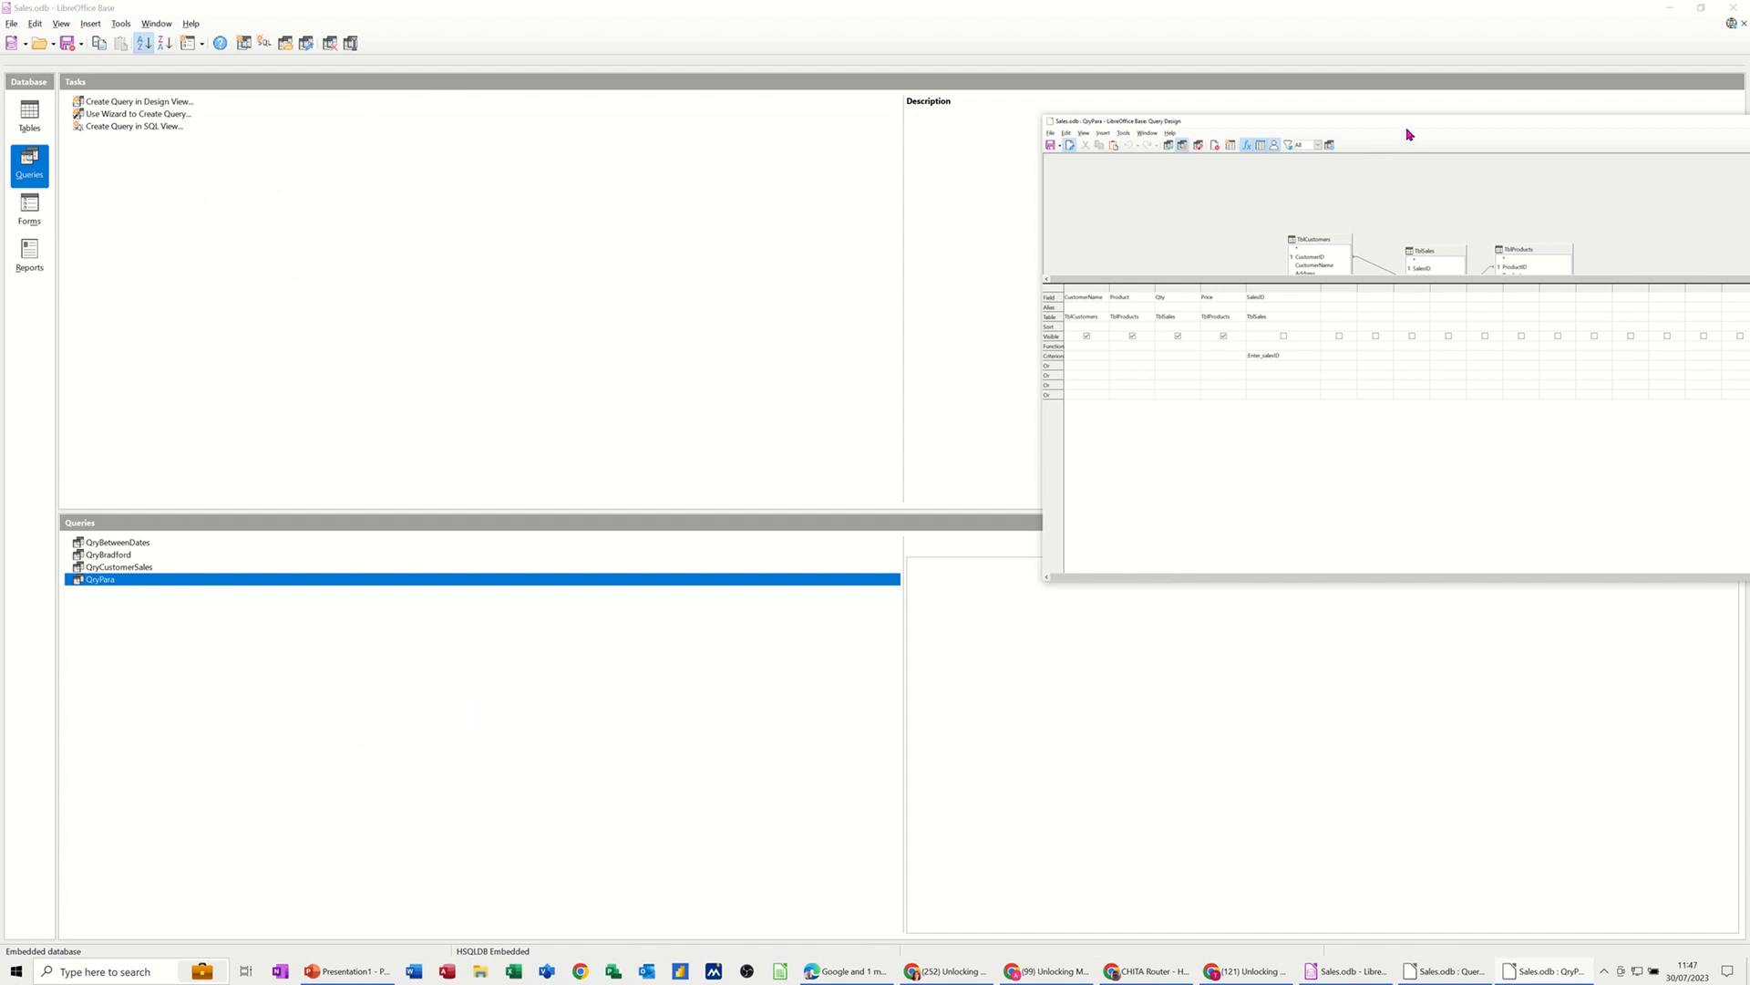
pyautogui.moveTo(1312, 148); pyautogui.dragTo(793, 188)
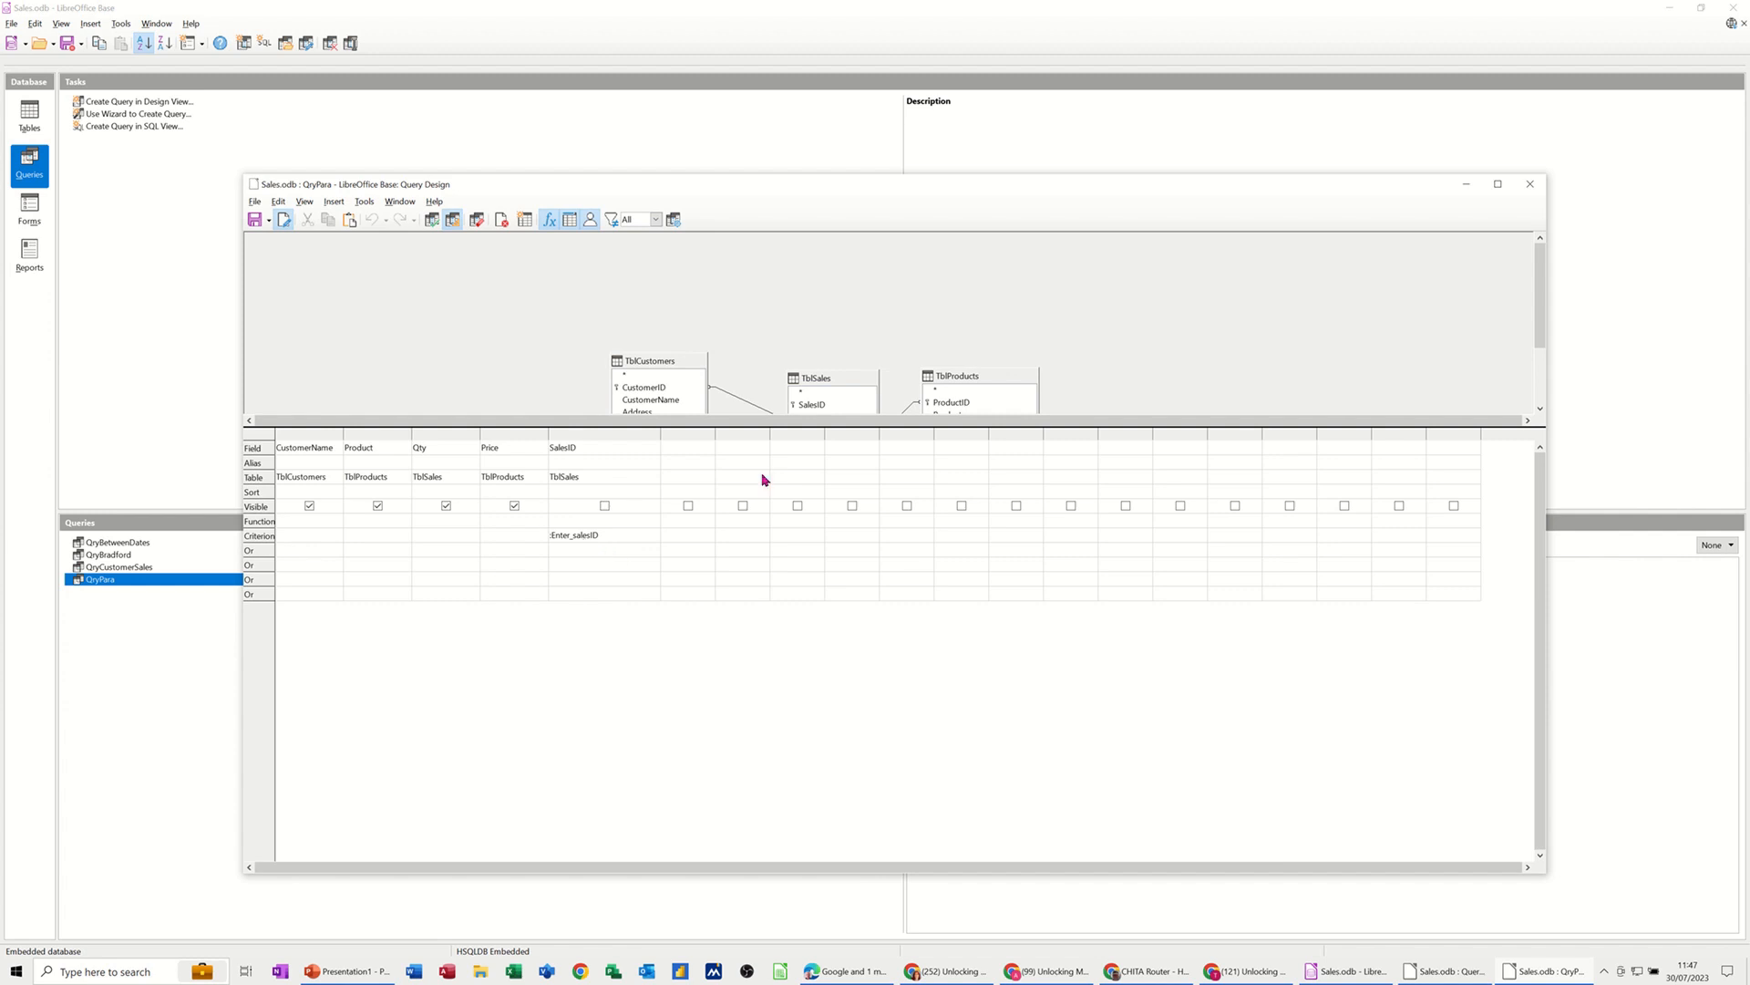
pyautogui.click(1532, 185)
# Step: Run QryBetweenDates for purchases from 1/6 to 1/8/23, and close its result
pyautogui.click(104, 545)
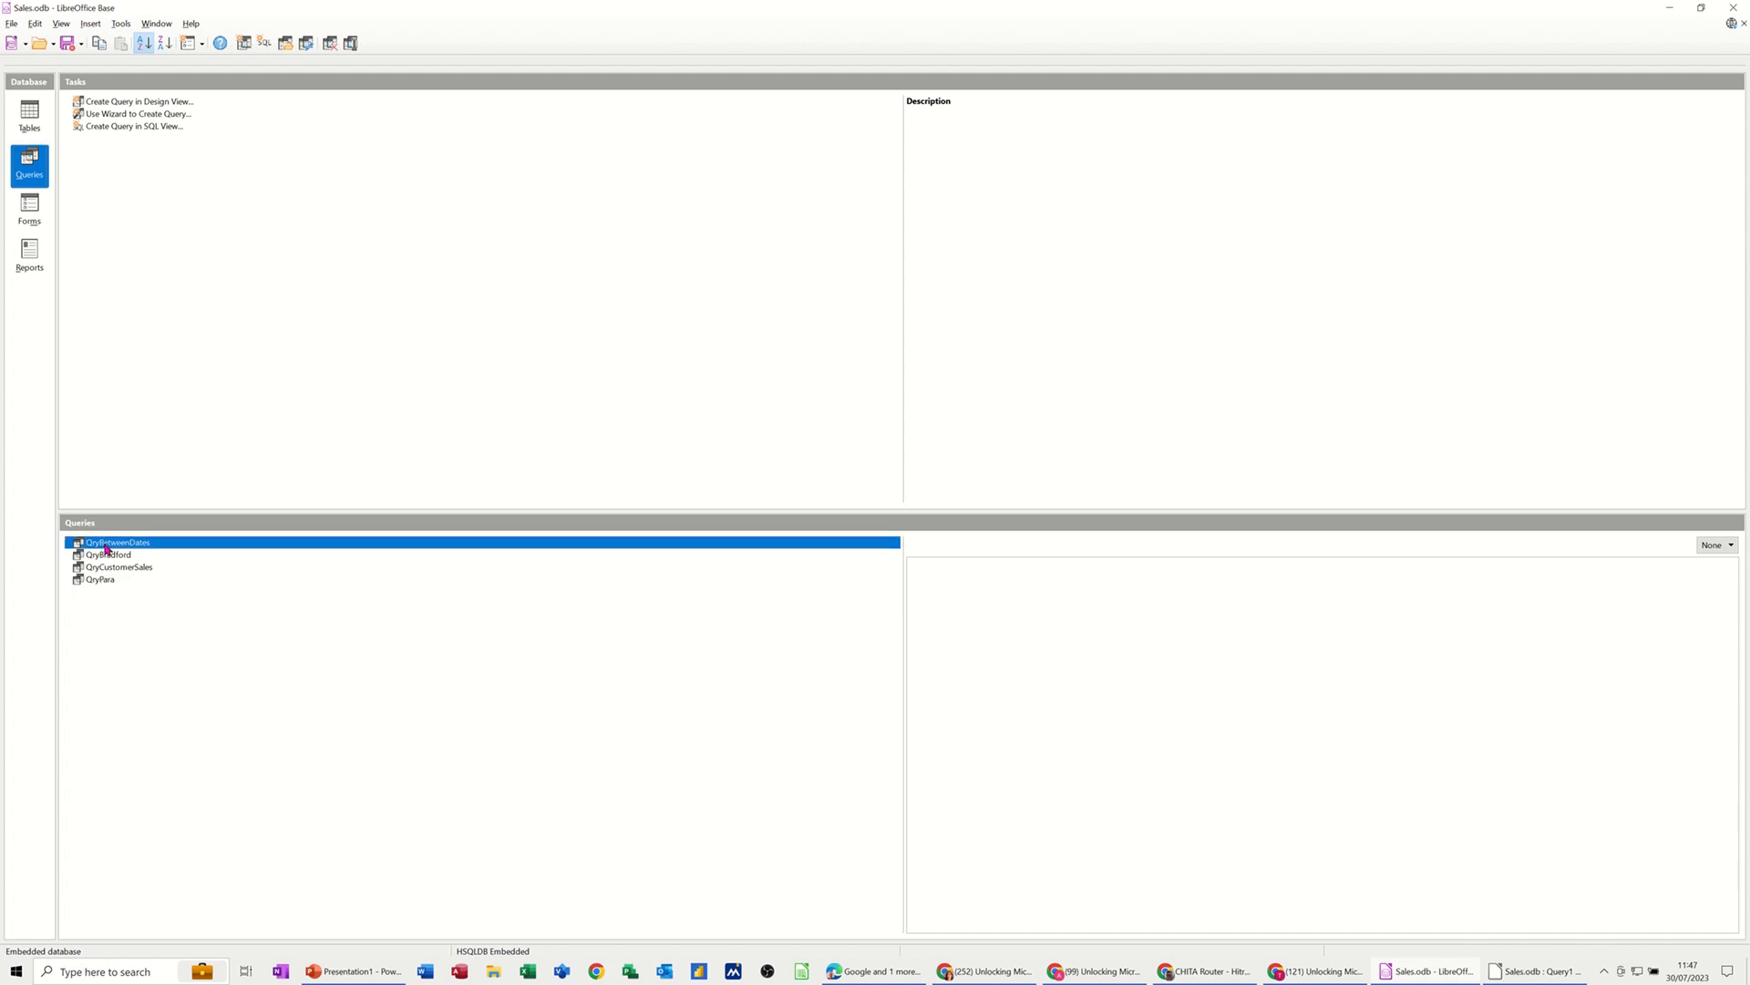
pyautogui.doubleClick(106, 545)
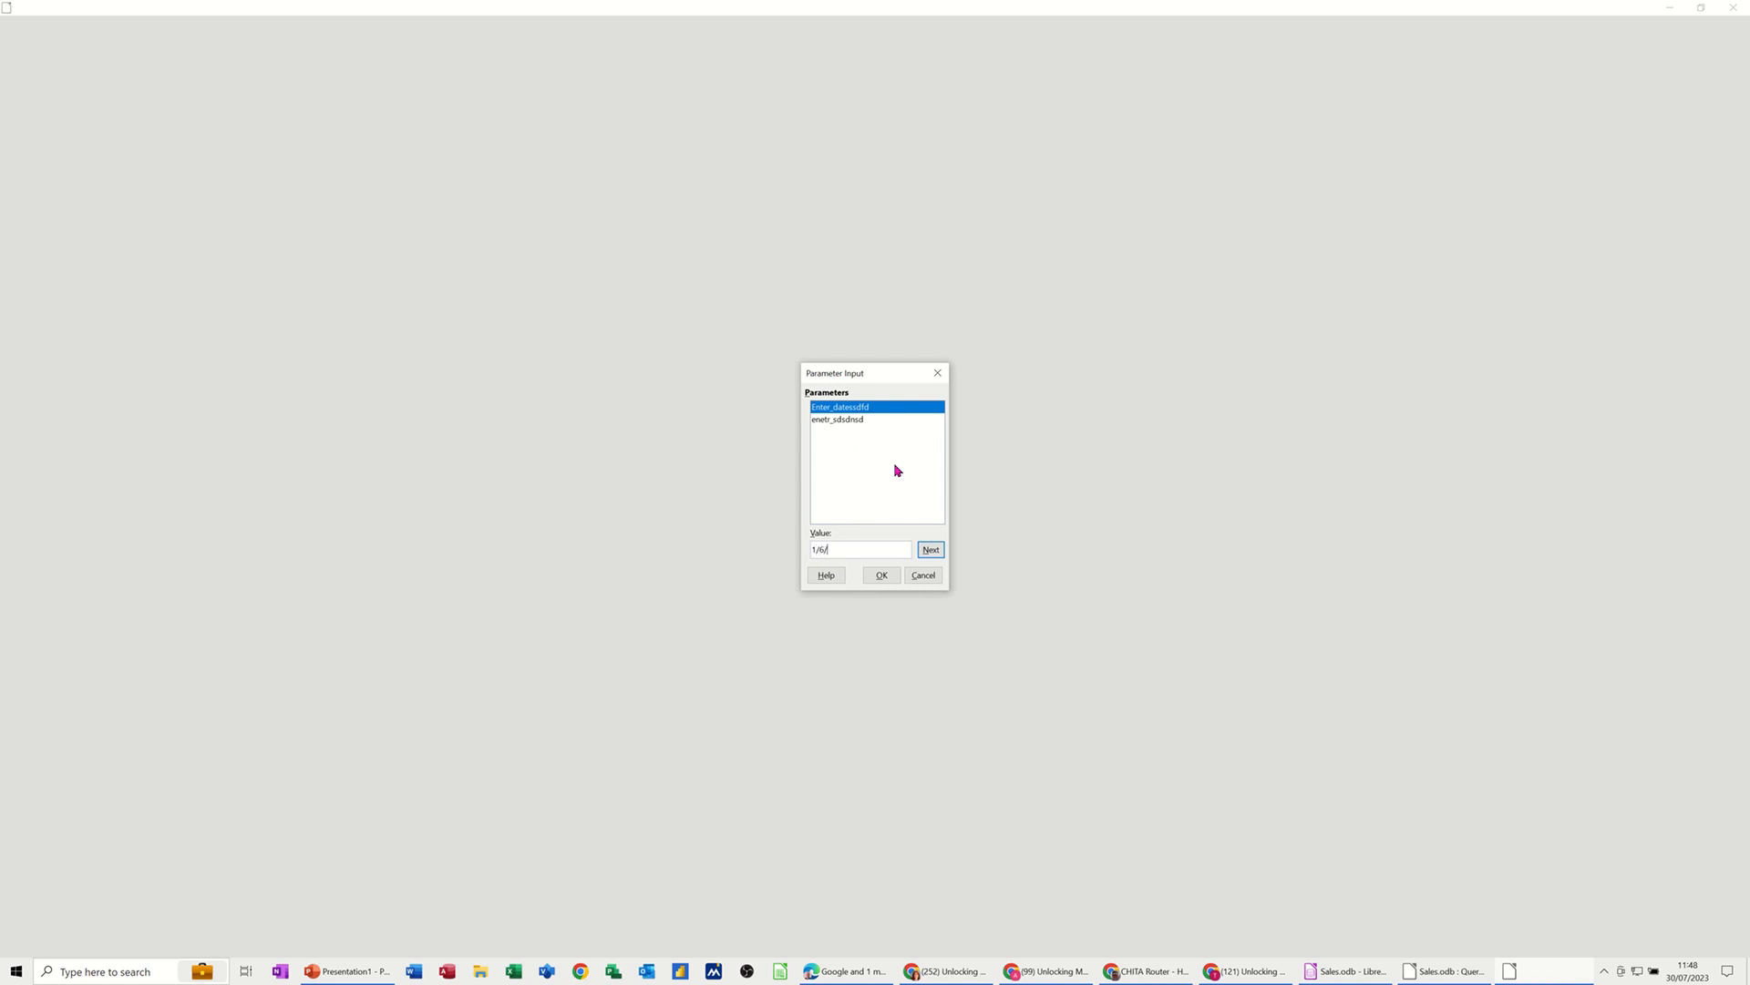
pyautogui.press('Return')
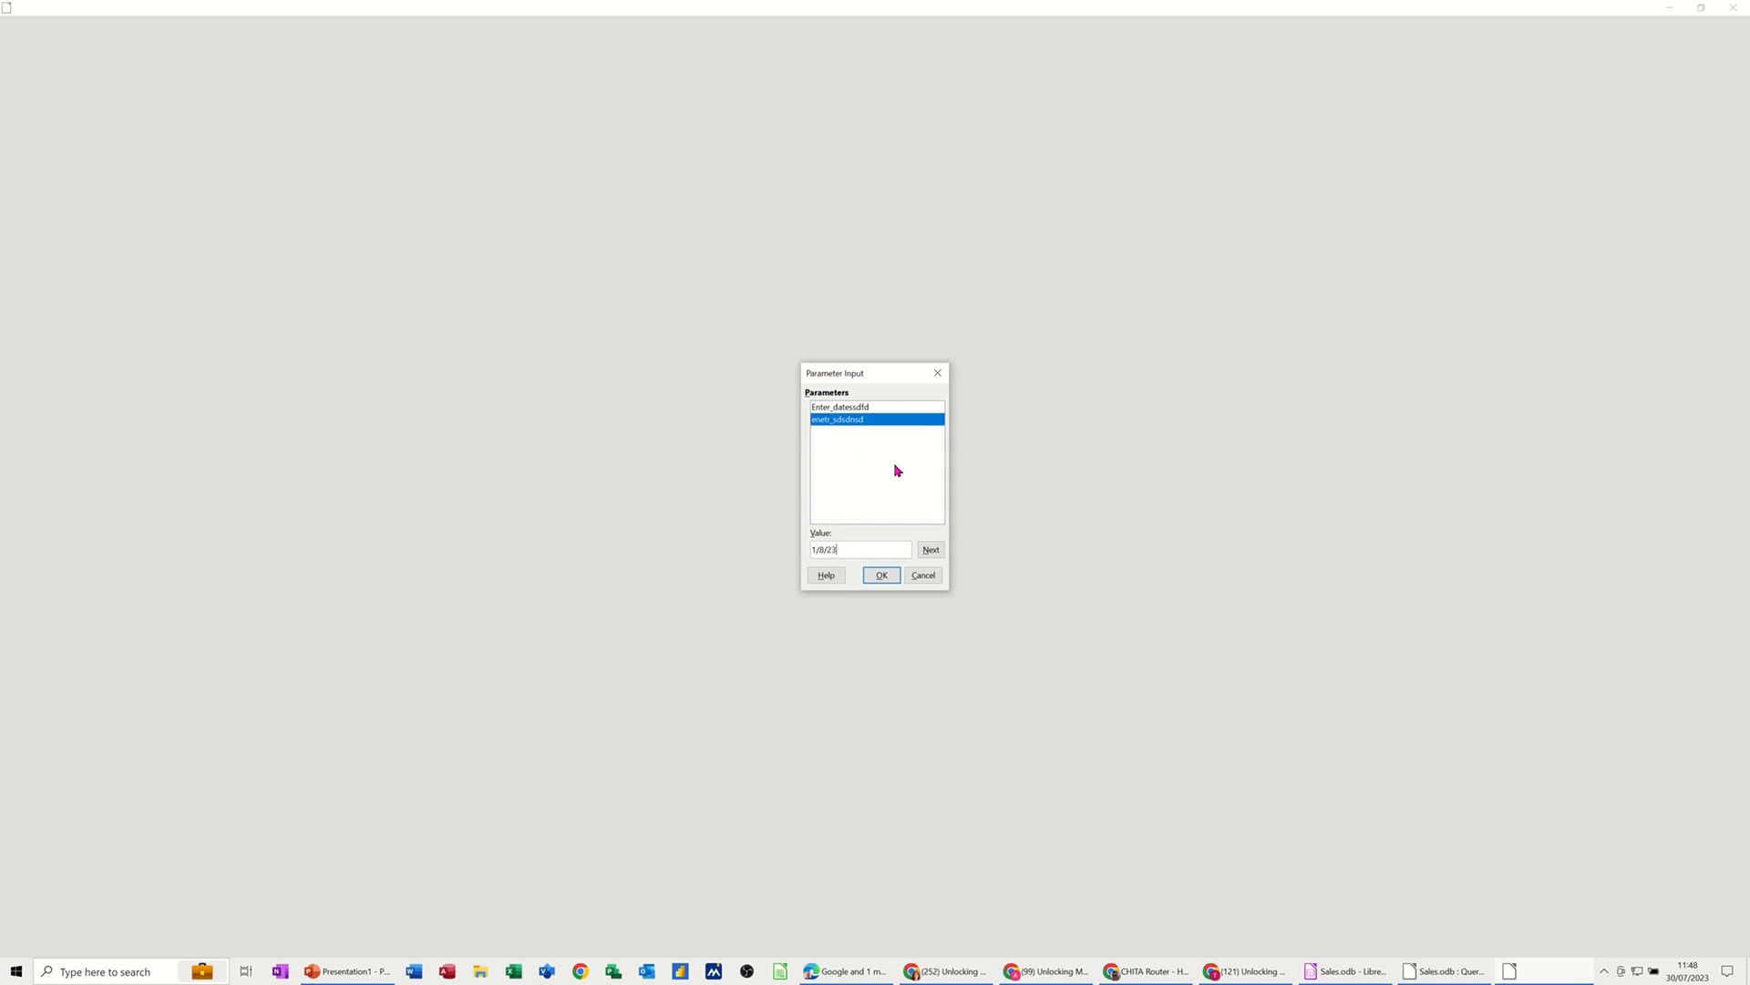
pyautogui.press('Return')
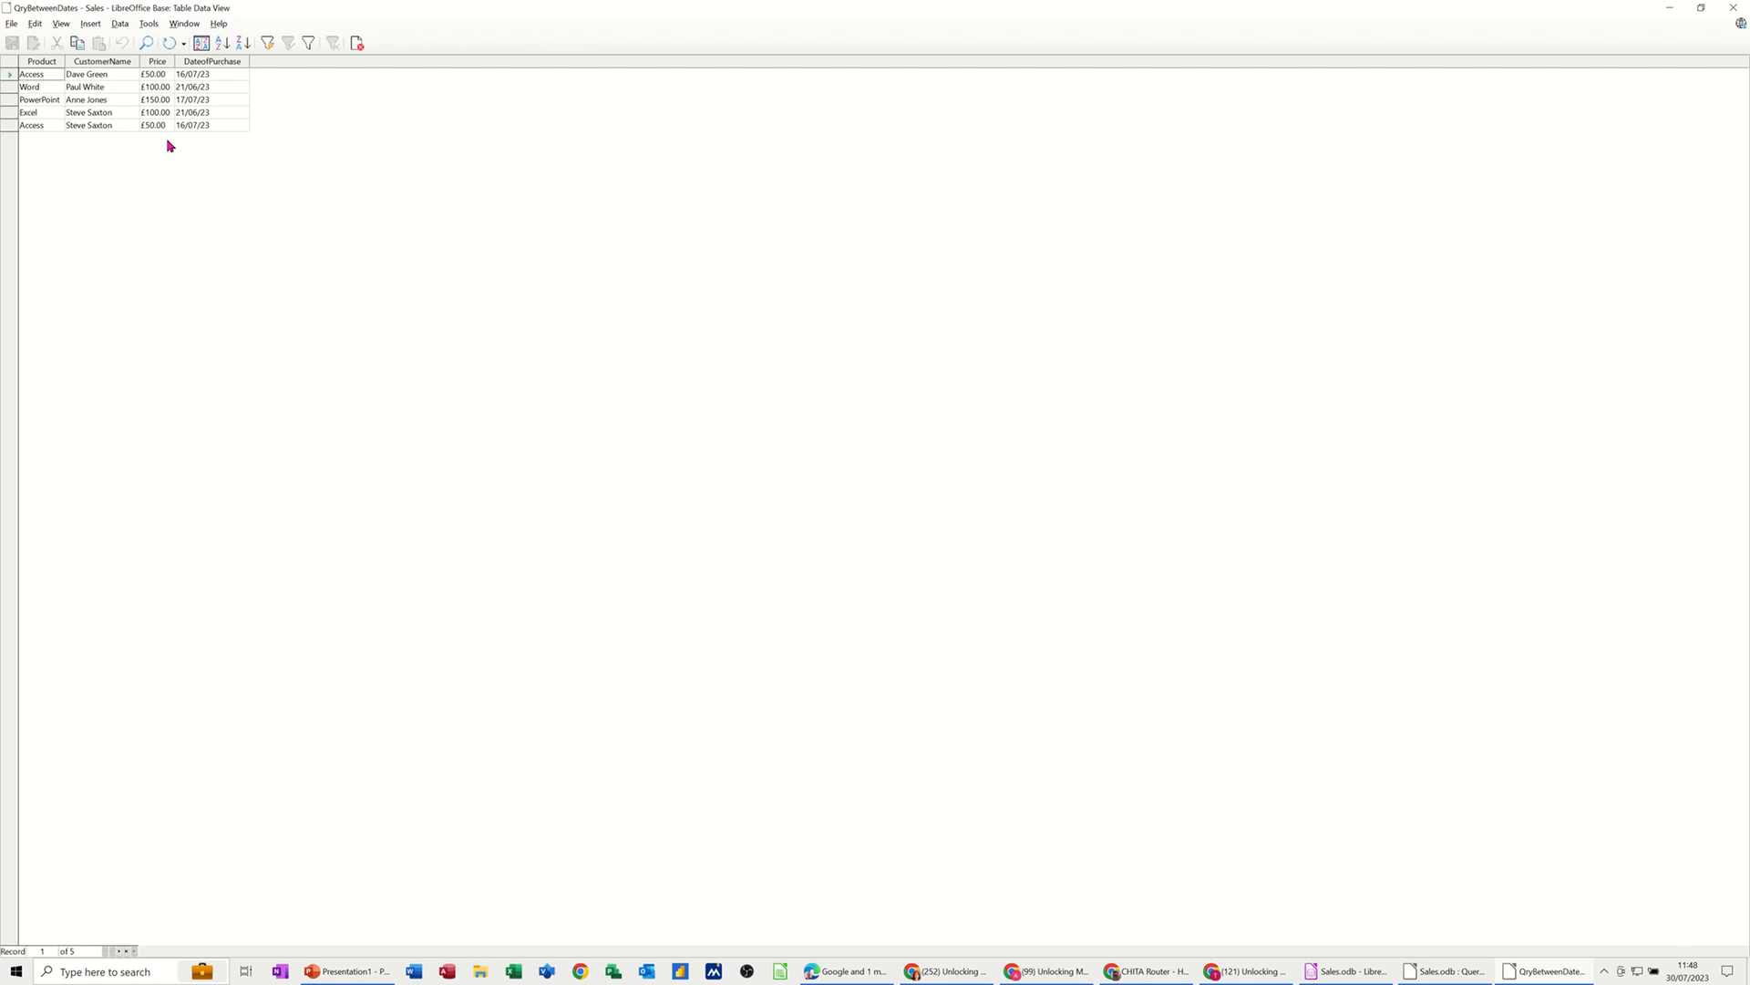
pyautogui.click(360, 48)
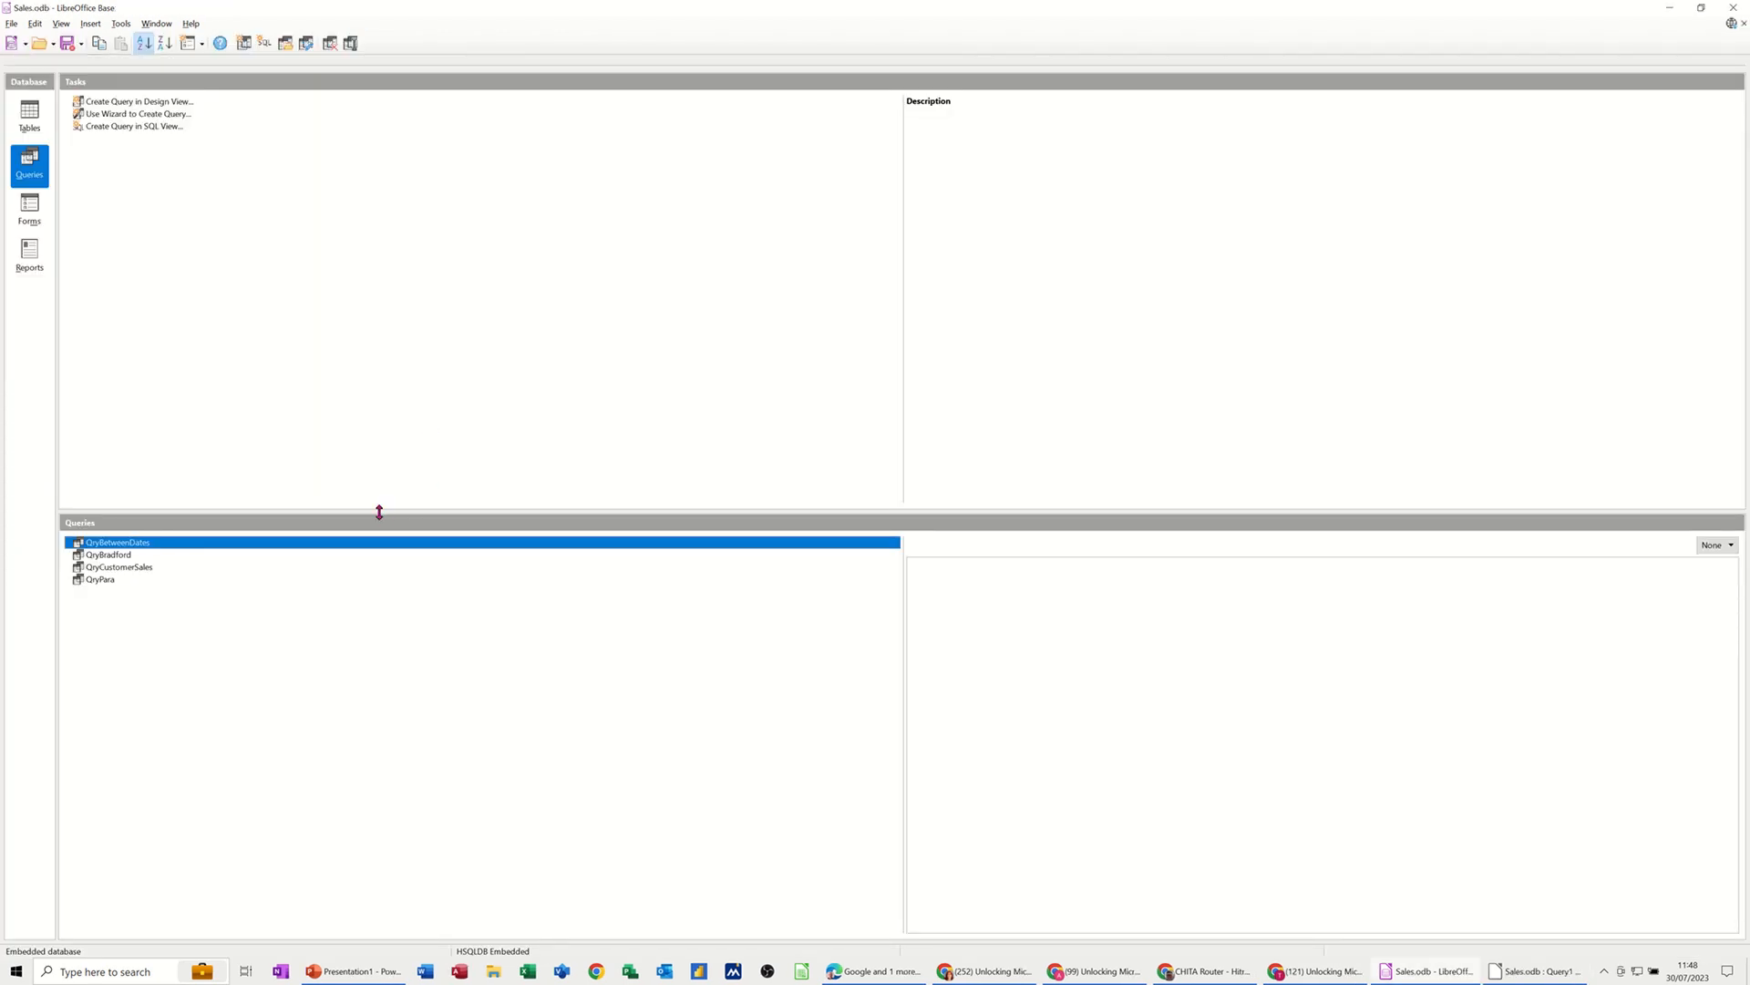
# Step: Open QryBetweenDates' design, examine the two-parameter BETWEEN criterion under DateofPurchase, and close it
pyautogui.rightClick(111, 544)
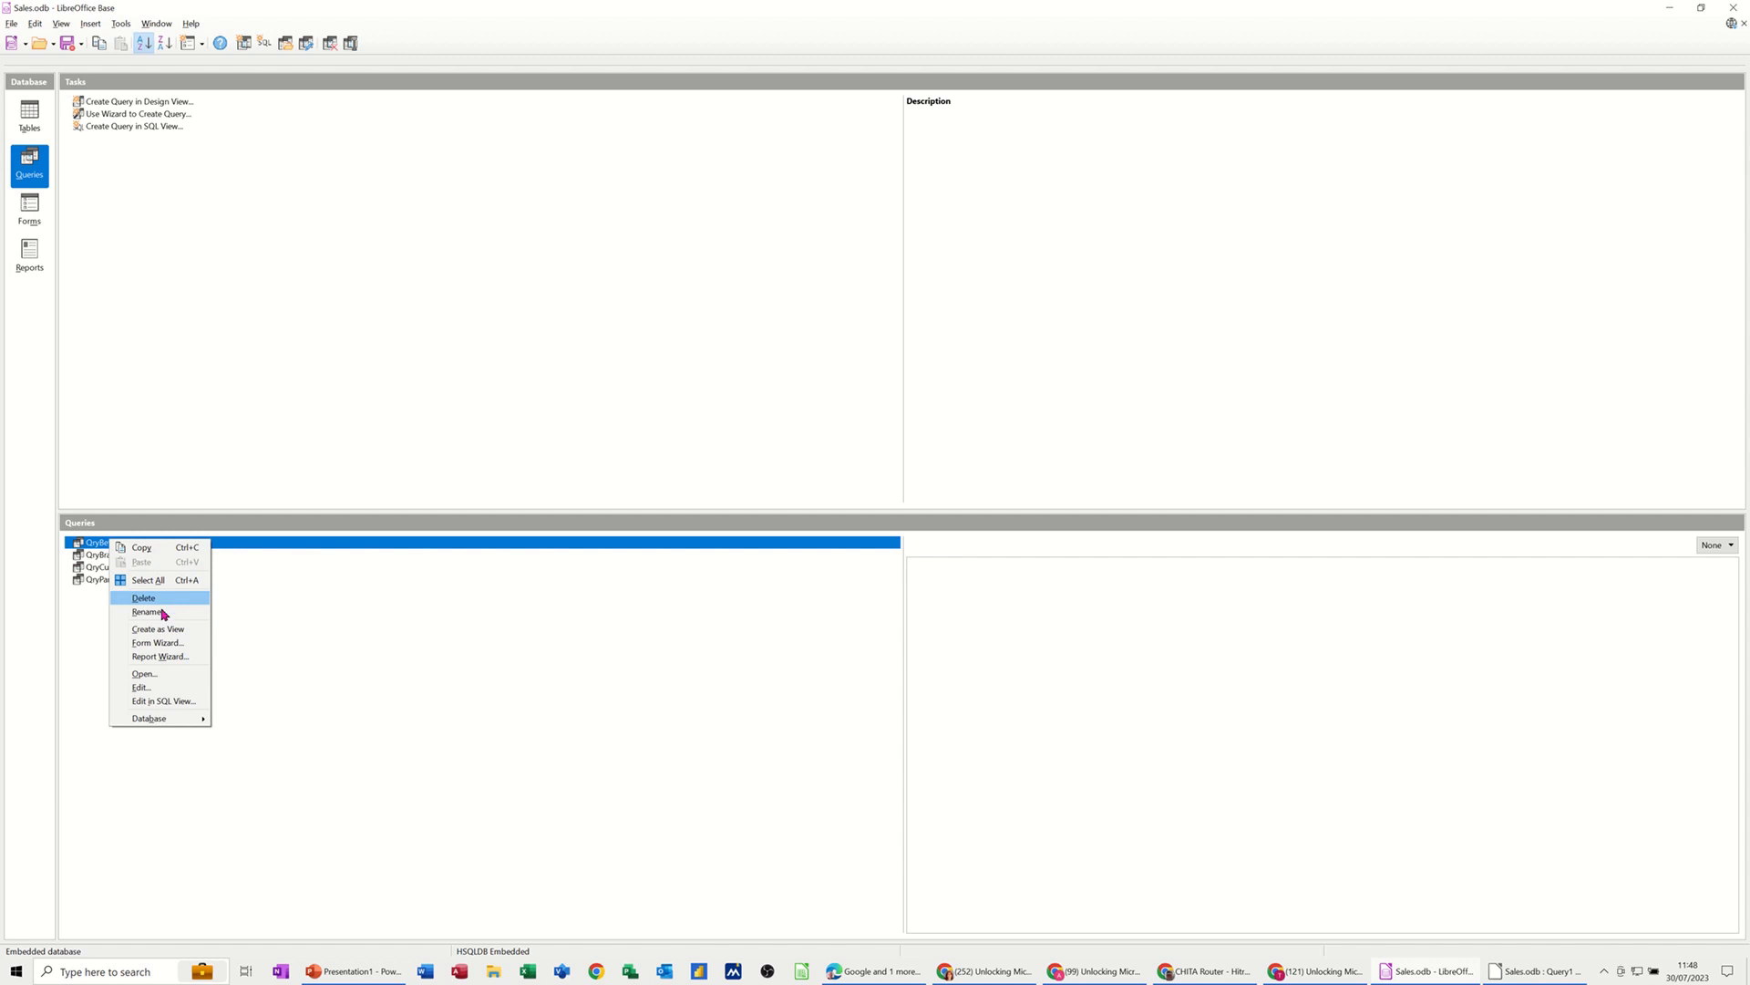
pyautogui.click(142, 688)
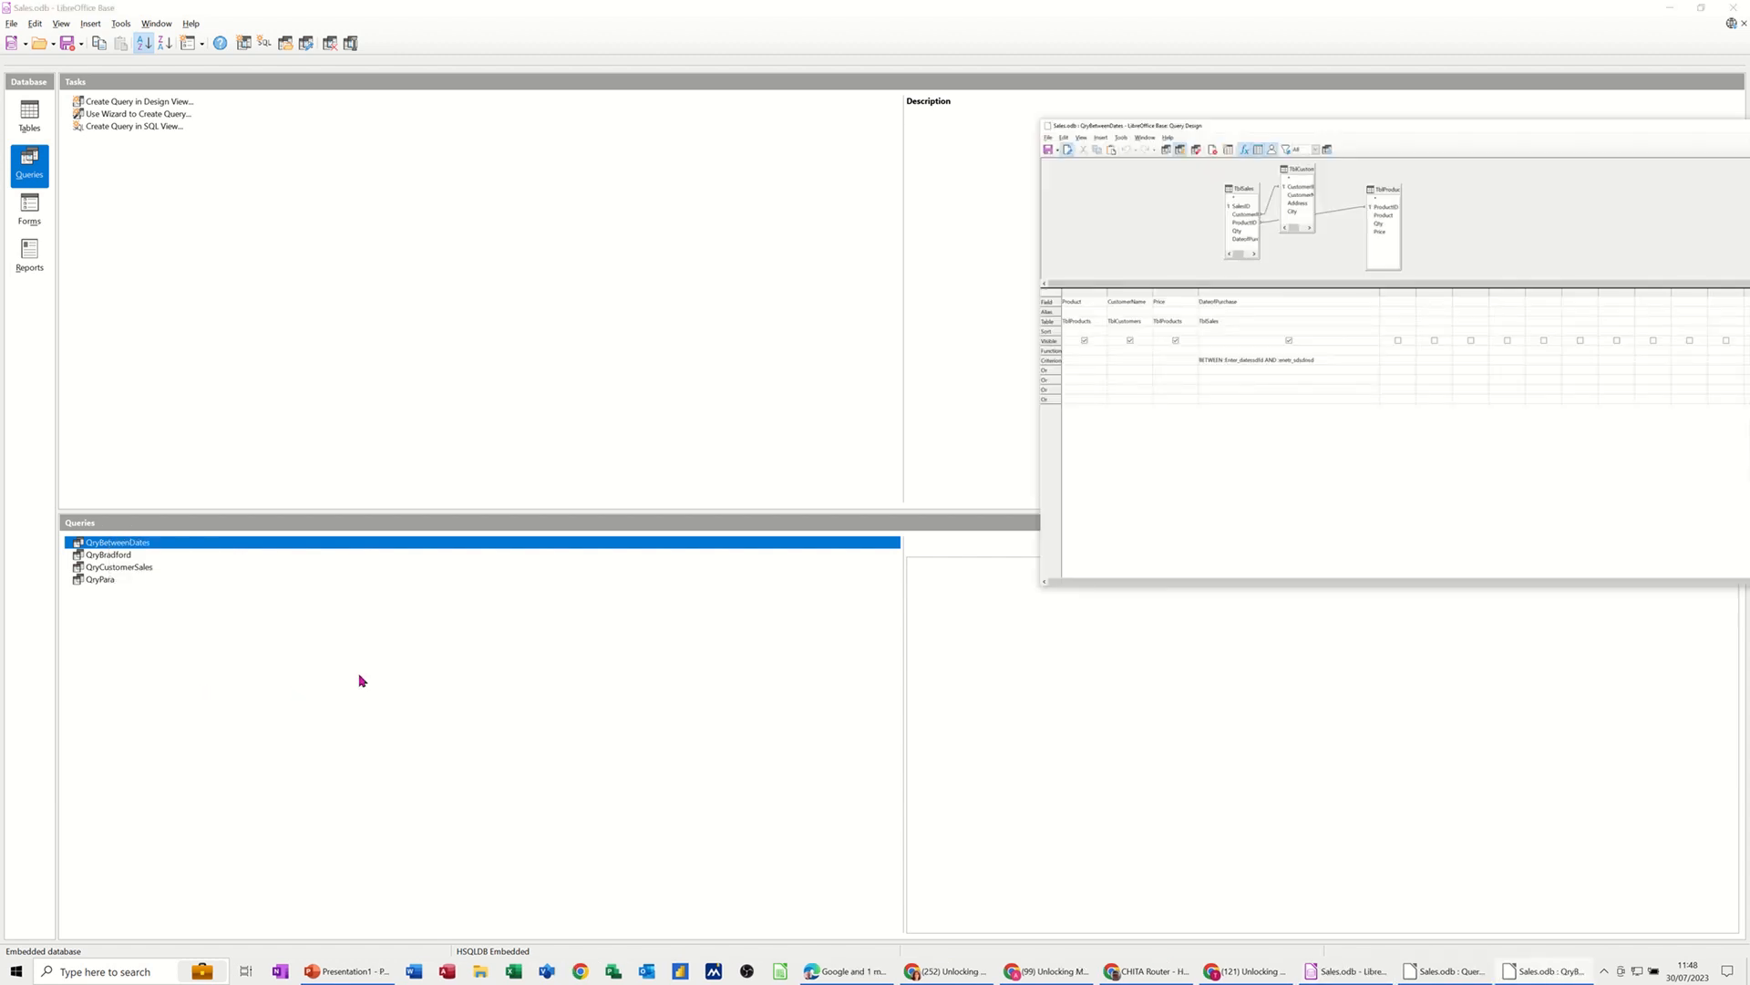
pyautogui.moveTo(1427, 127); pyautogui.dragTo(820, 162)
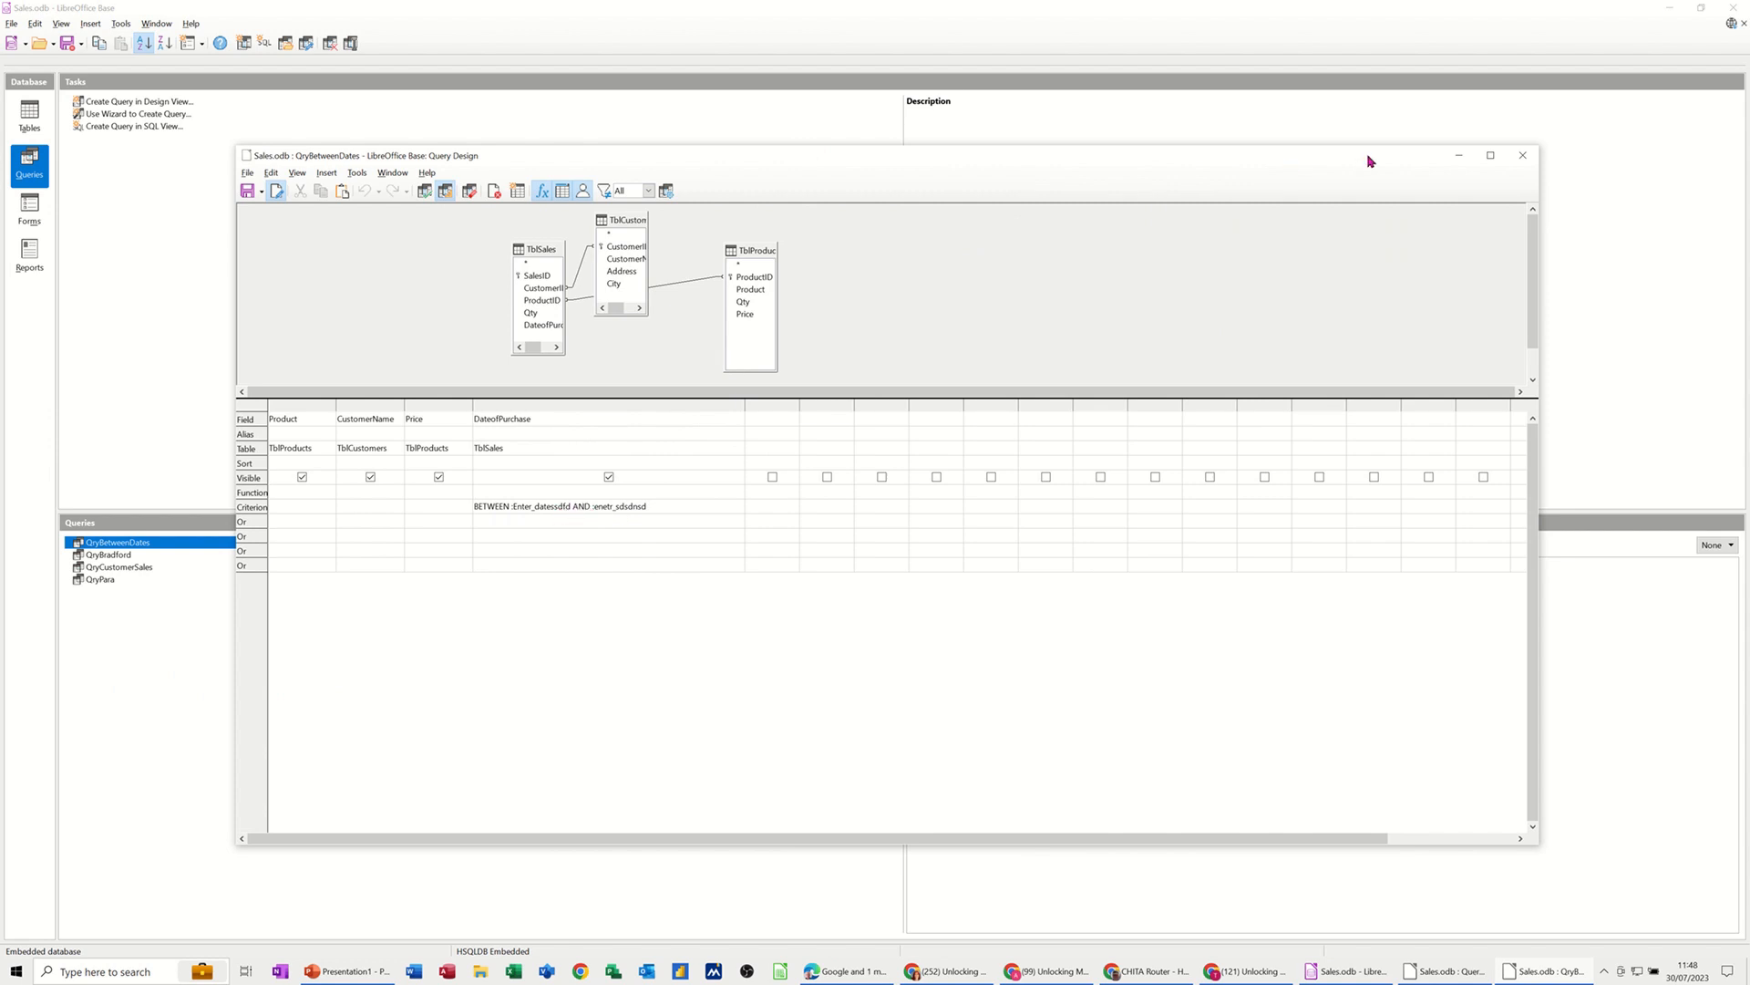
pyautogui.click(1523, 155)
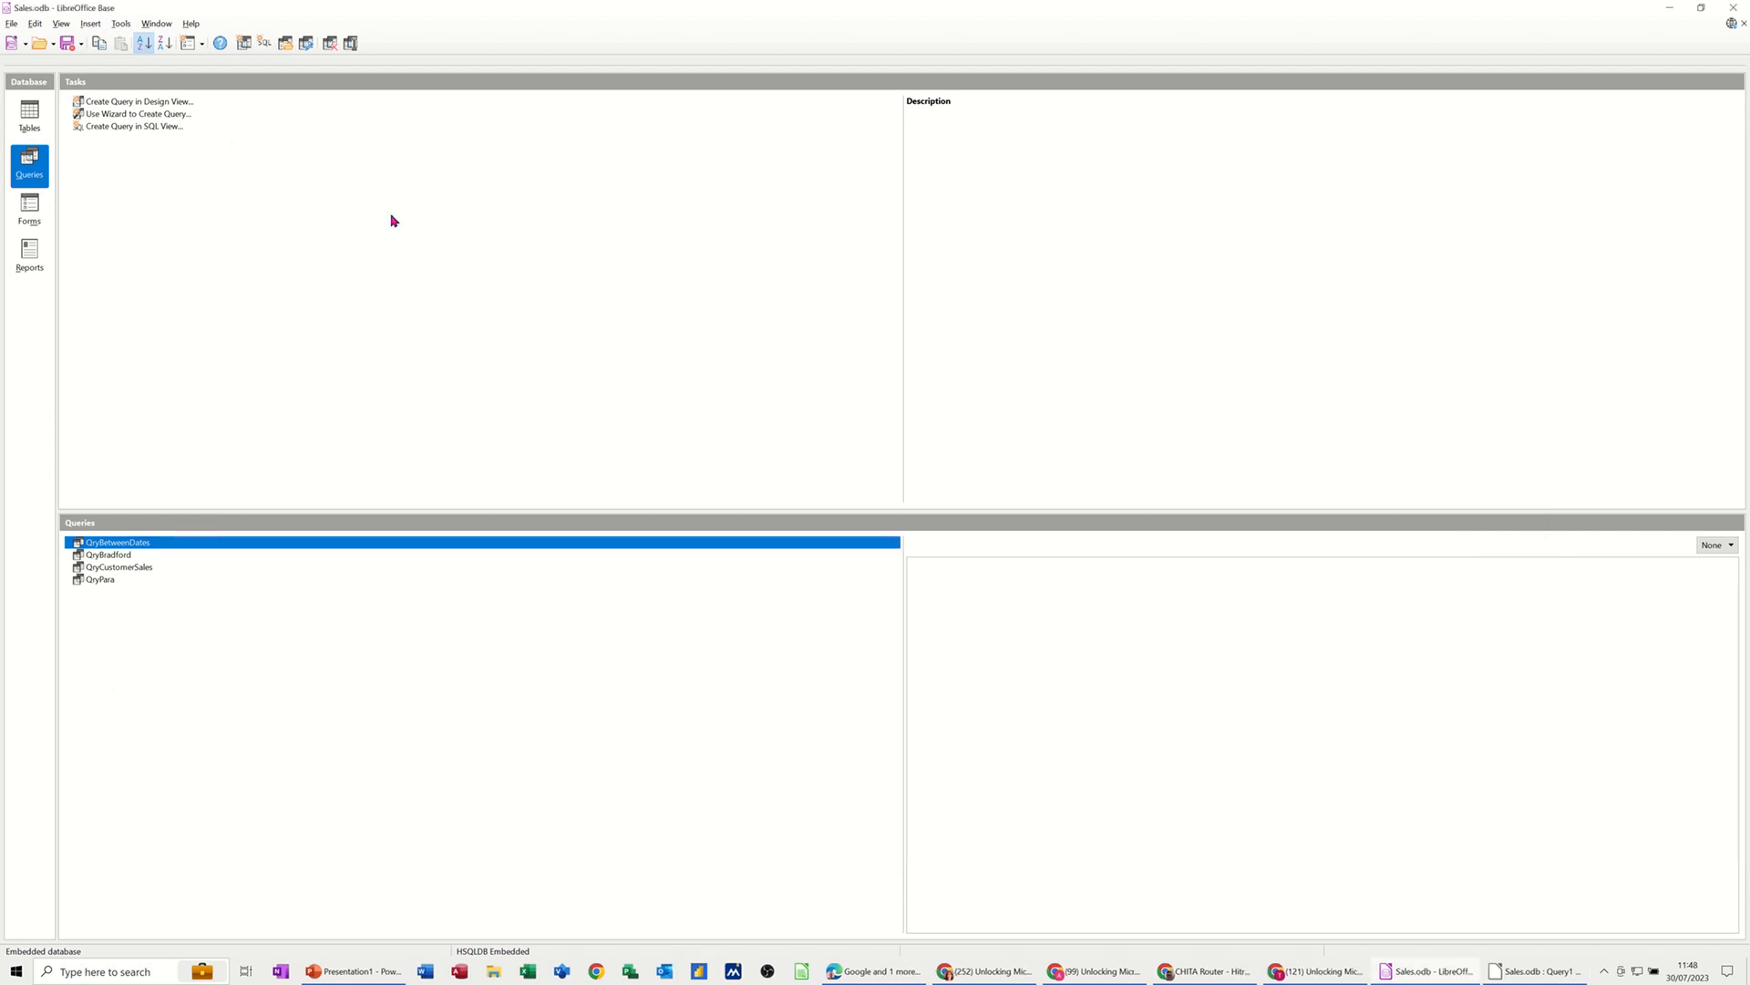
# Step: Create another query in Design View containing the tables TblCustomers, TblProducts and TblSales
pyautogui.click(103, 103)
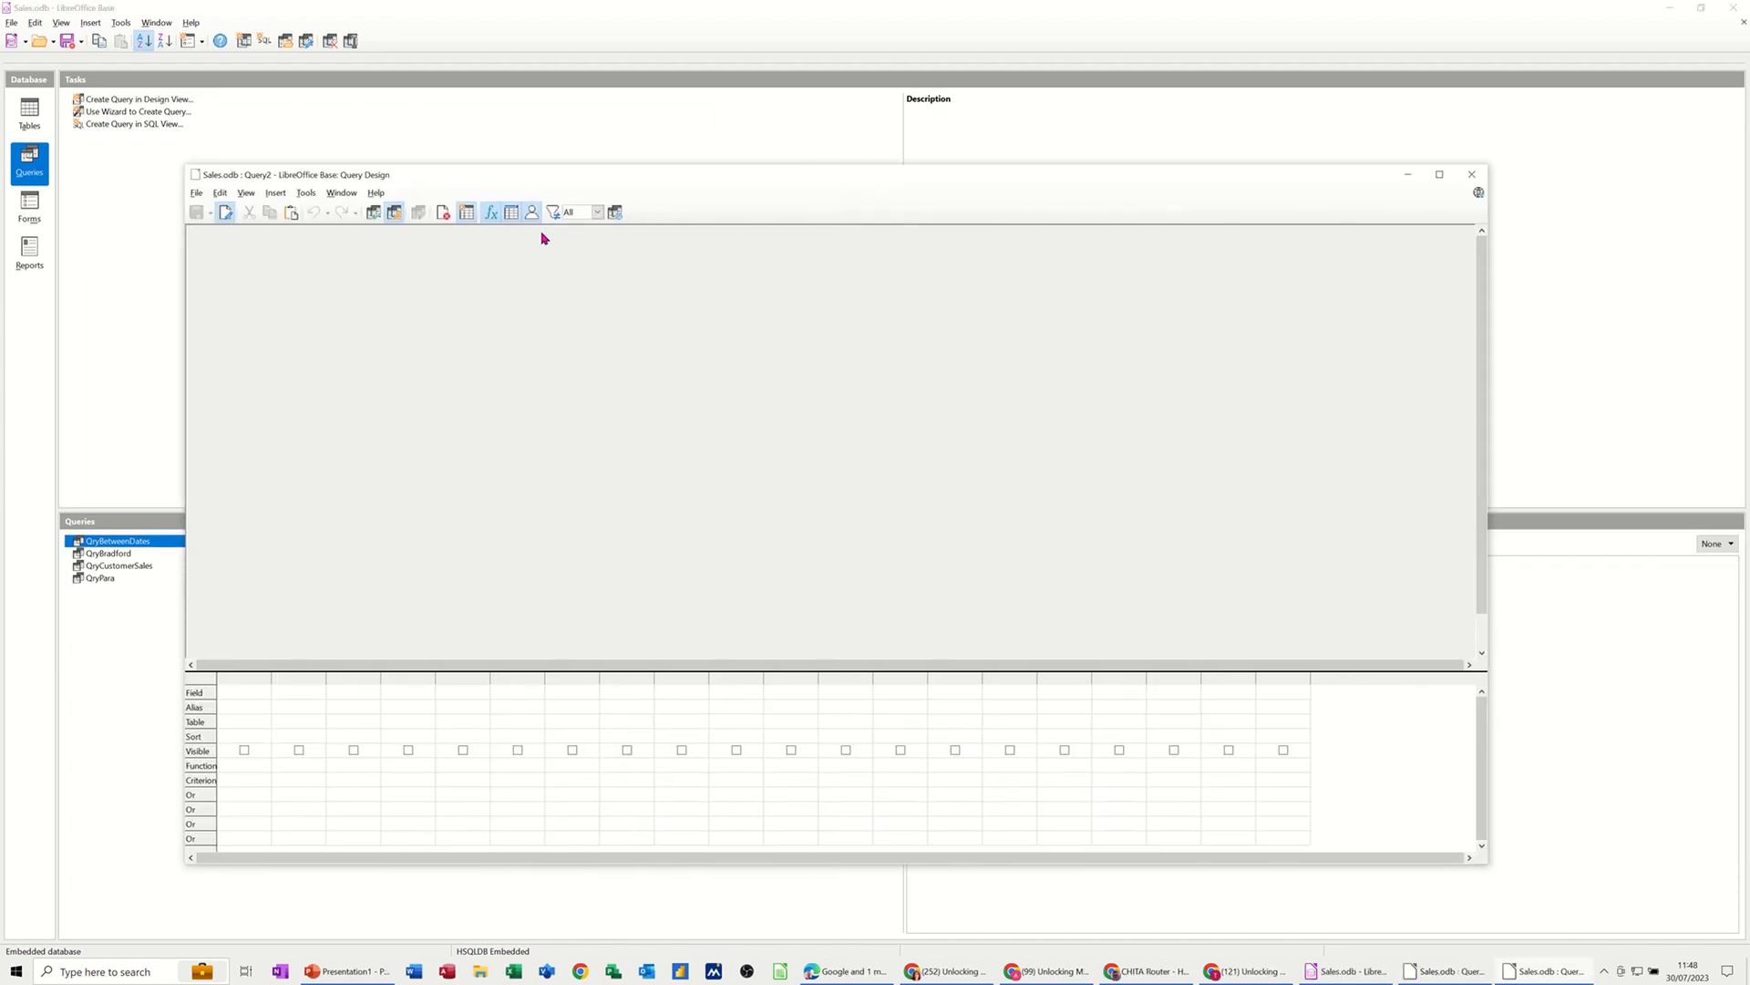
pyautogui.click(467, 211)
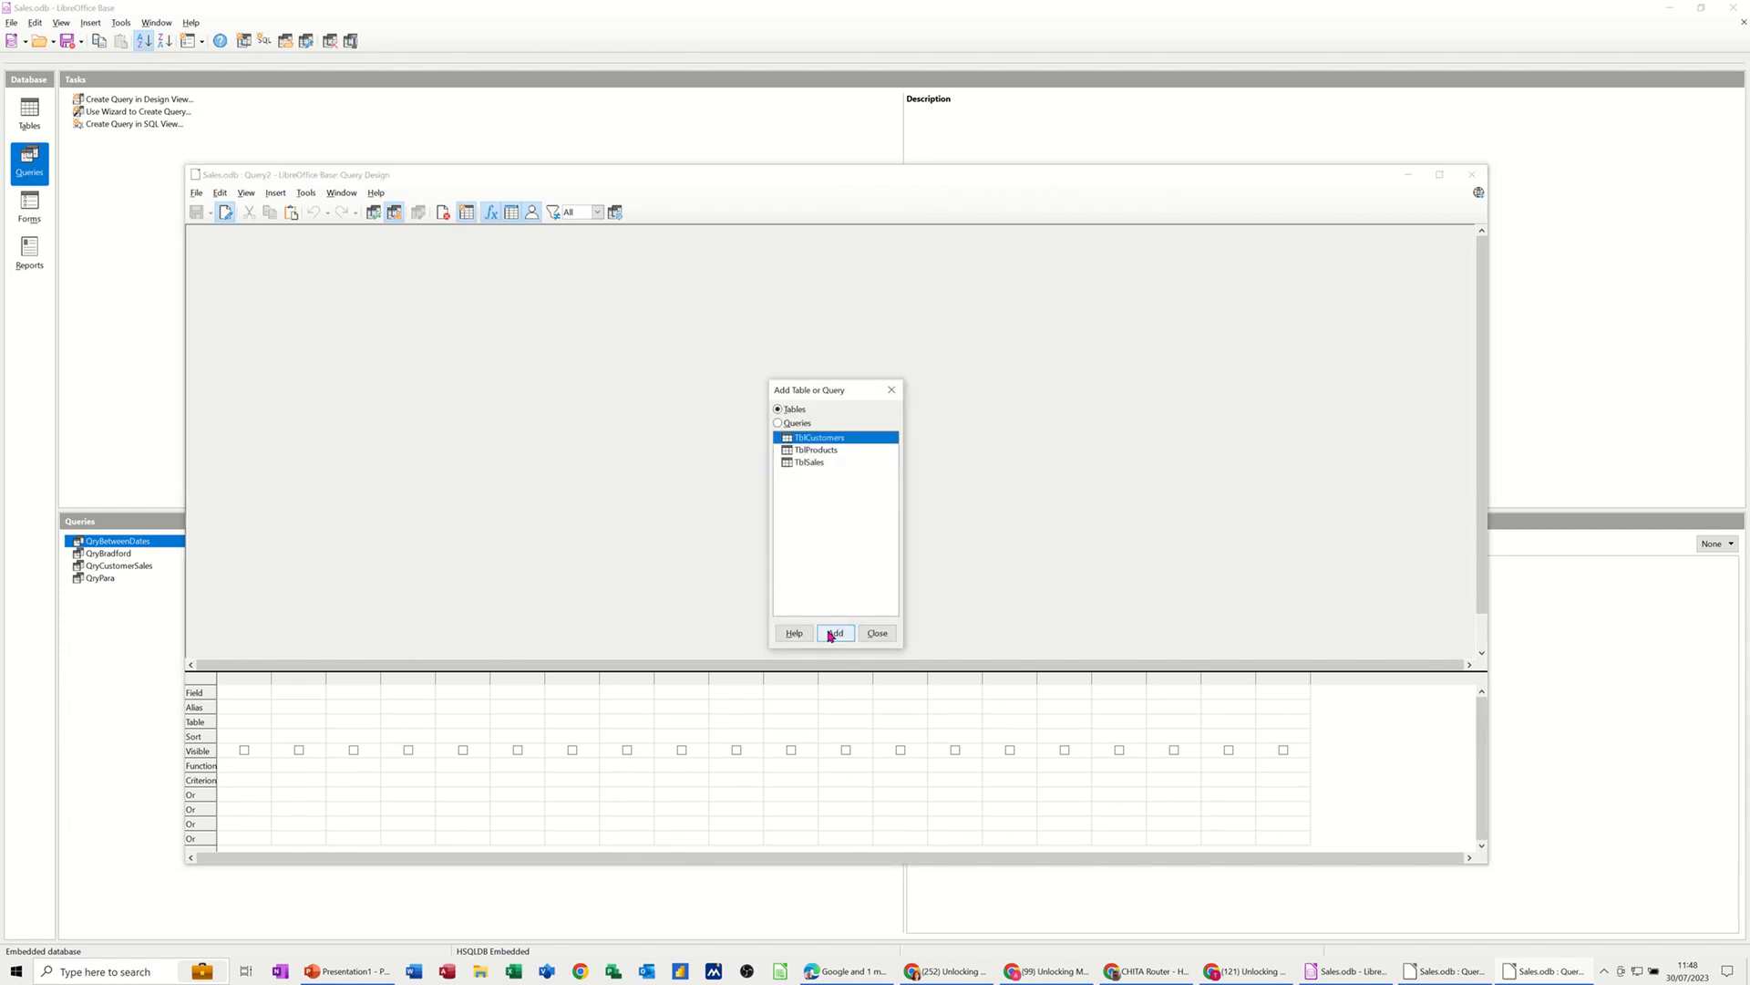
pyautogui.click(832, 635)
pyautogui.doubleClick(823, 452)
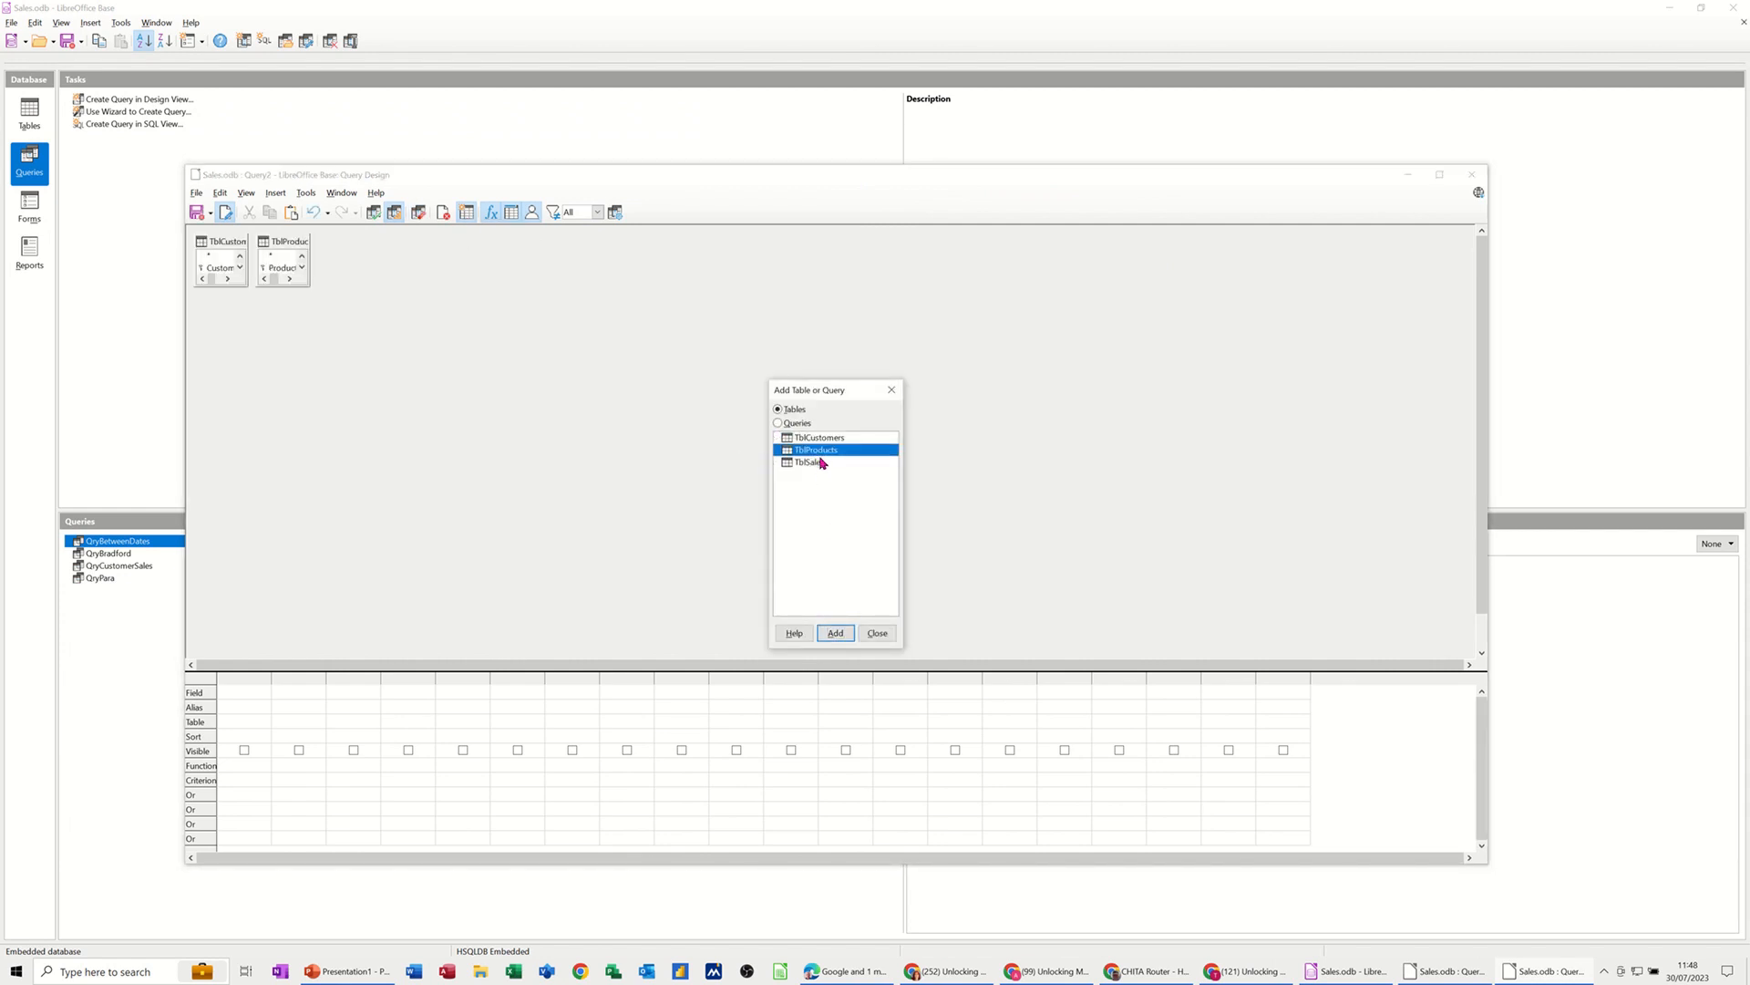
pyautogui.doubleClick(811, 462)
pyautogui.click(874, 636)
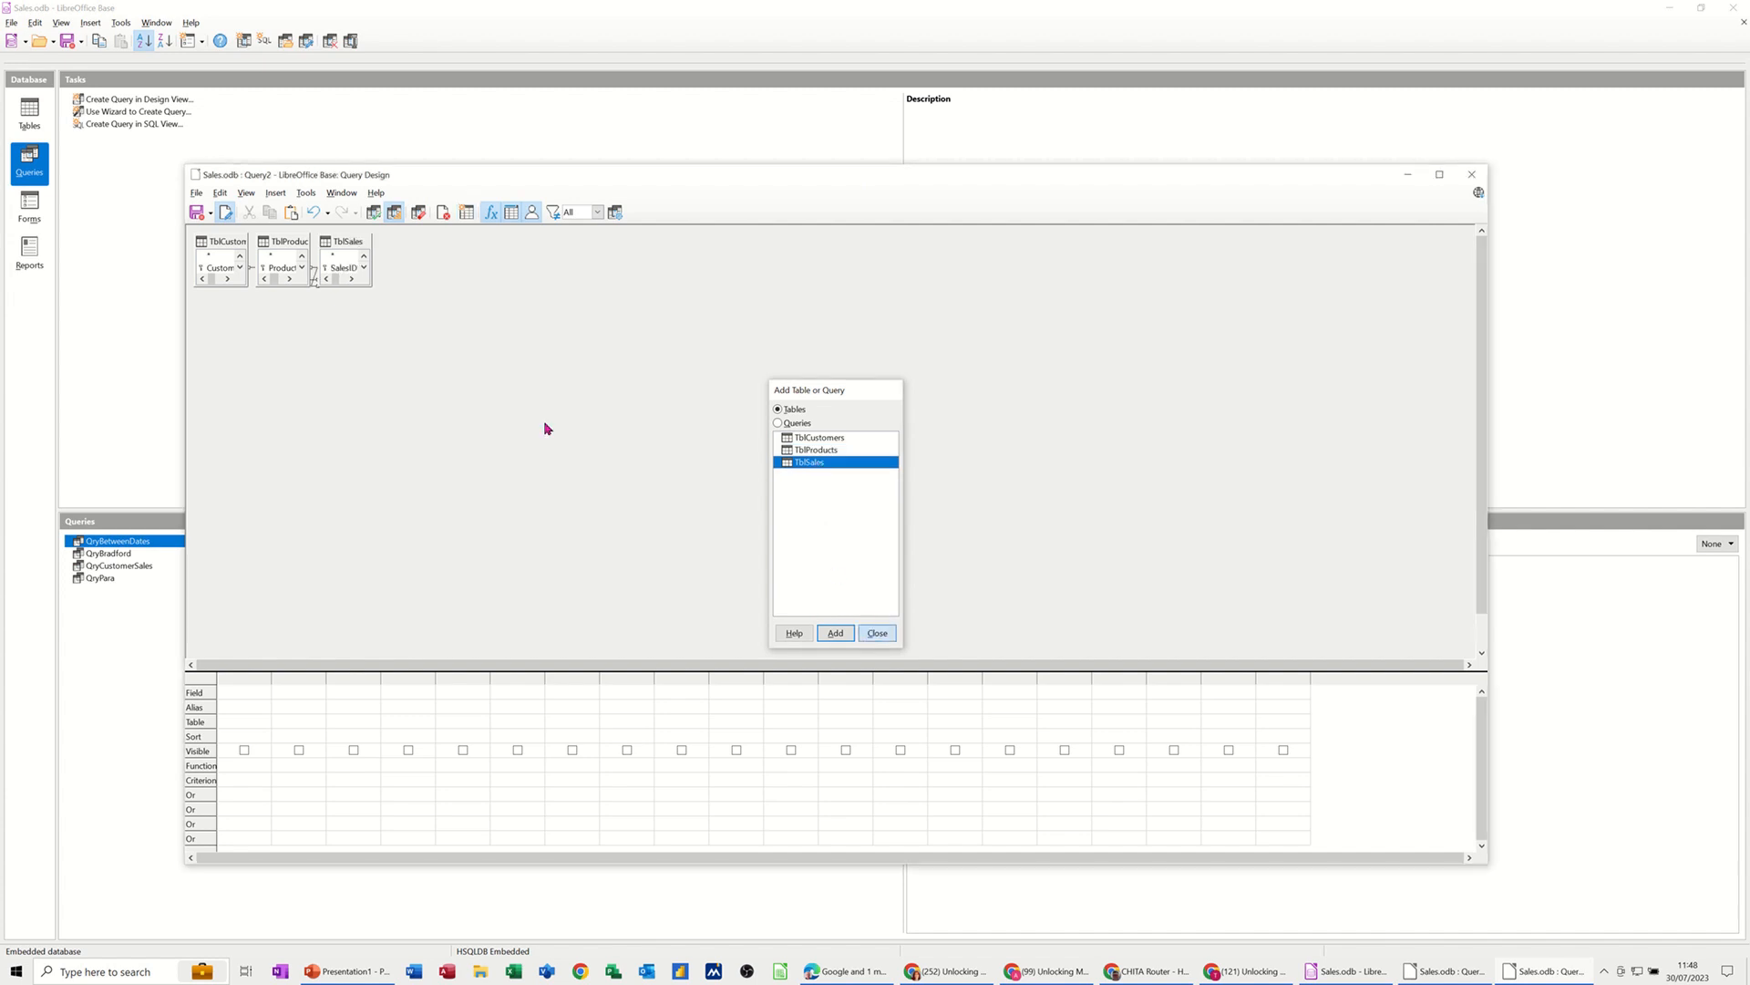
# Step: Spread out the TblCustomers, TblSales and TblProducts boxes in the design area and enlarge them so their field lists show
pyautogui.moveTo(274, 240); pyautogui.dragTo(530, 303)
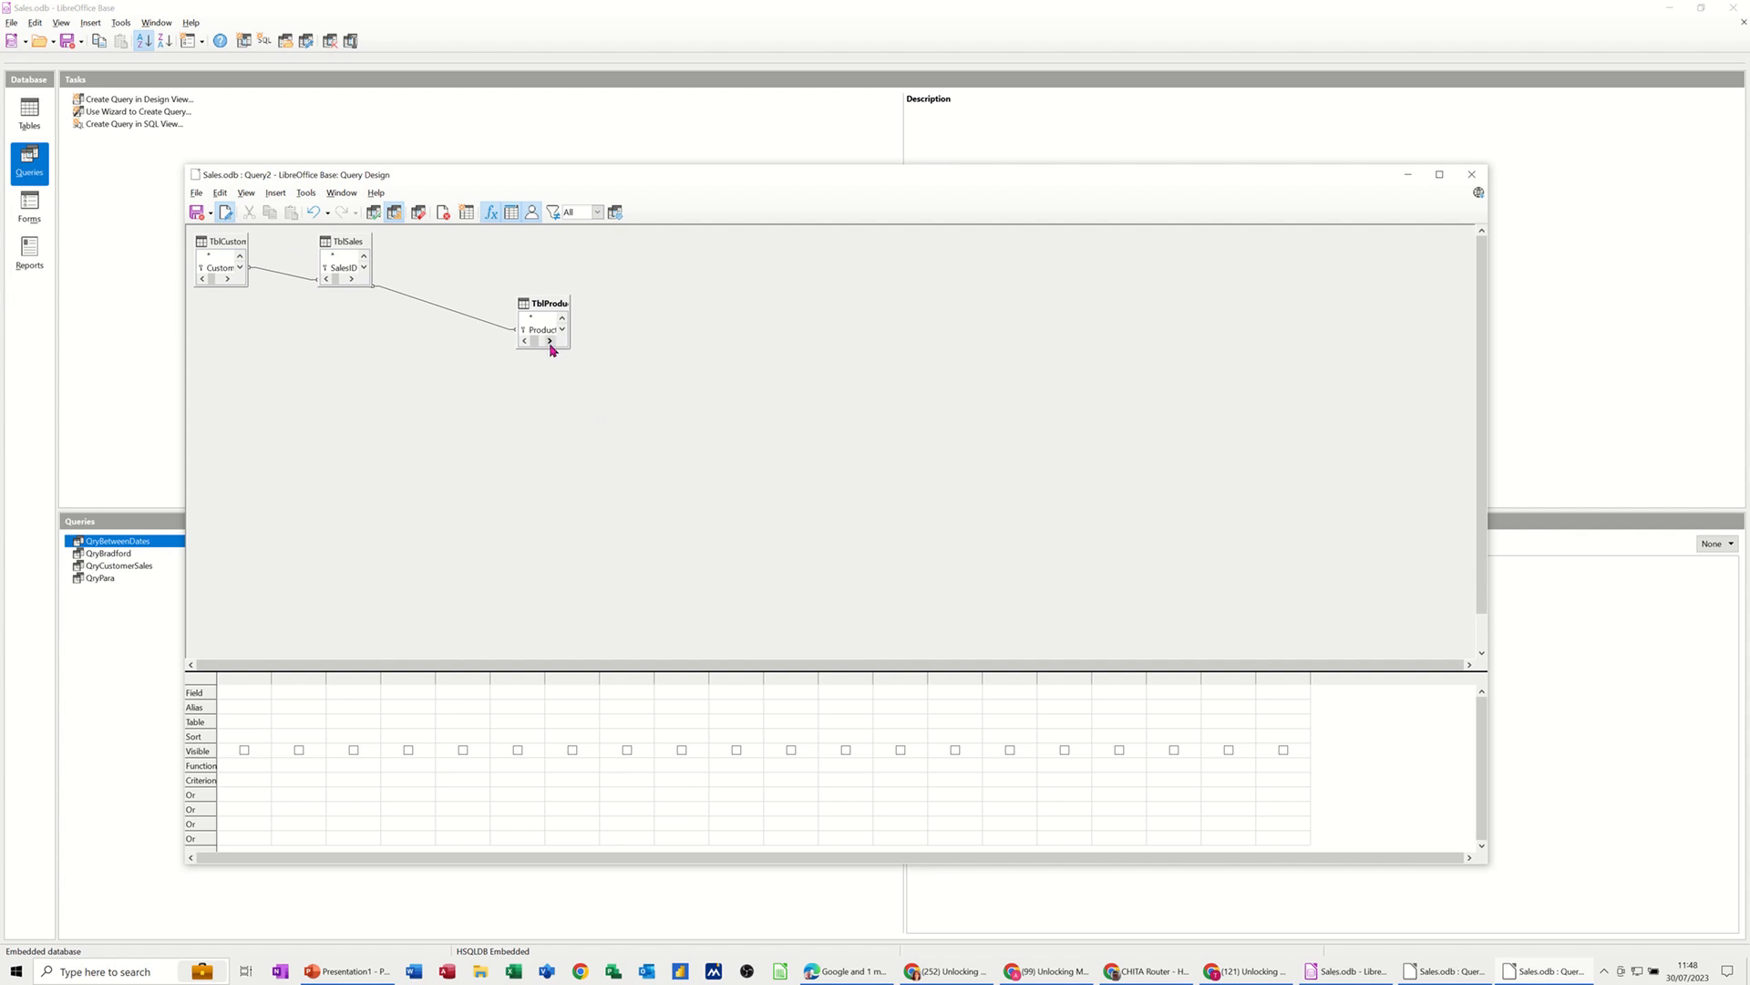
pyautogui.moveTo(543, 347); pyautogui.dragTo(547, 434)
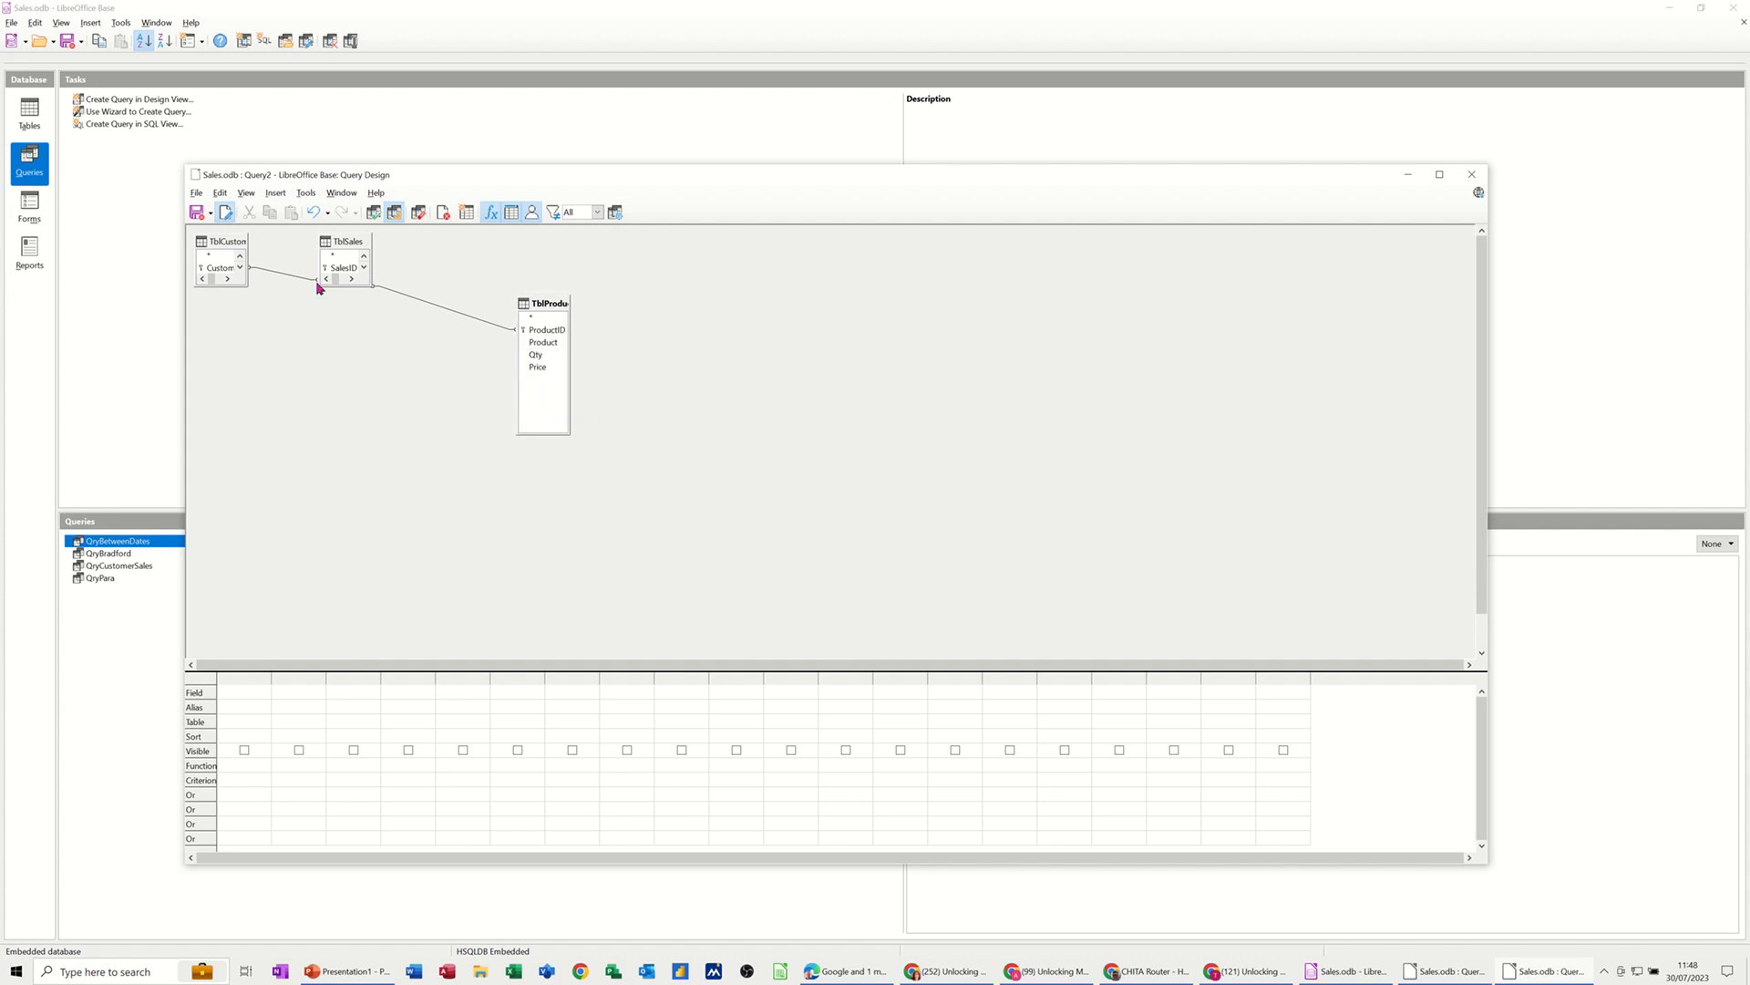
pyautogui.moveTo(326, 243); pyautogui.dragTo(405, 324)
pyautogui.moveTo(219, 241); pyautogui.dragTo(294, 403)
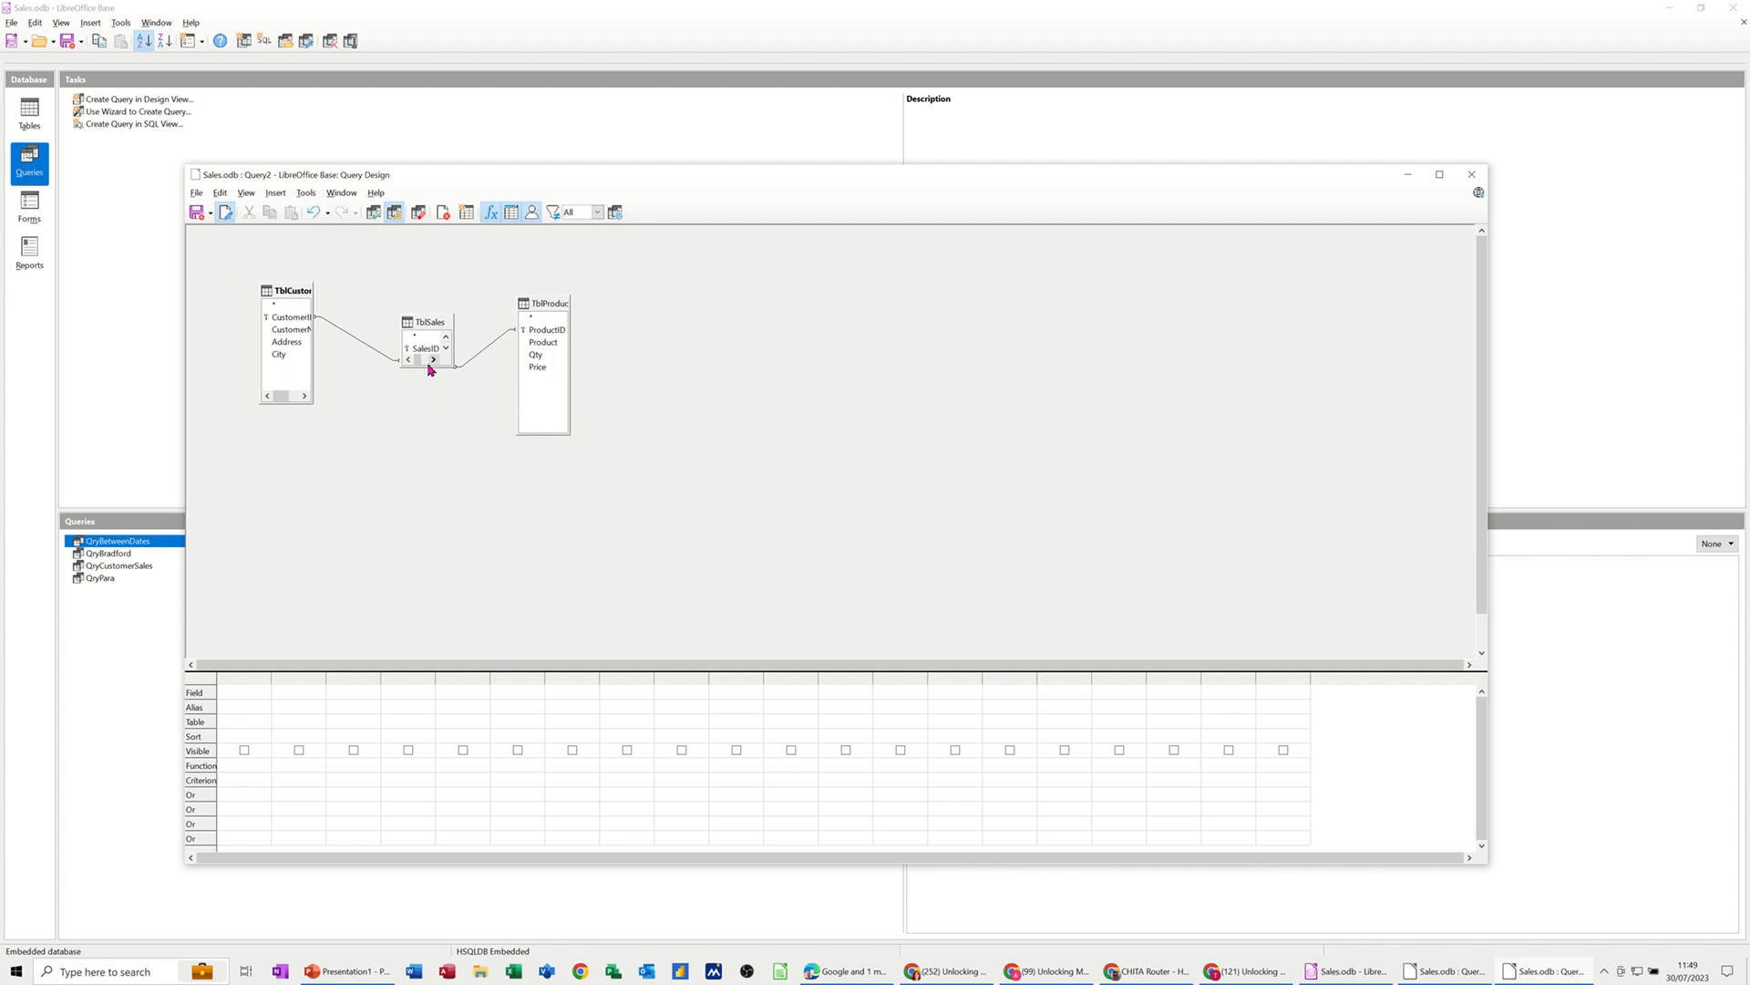
pyautogui.moveTo(430, 367); pyautogui.dragTo(431, 435)
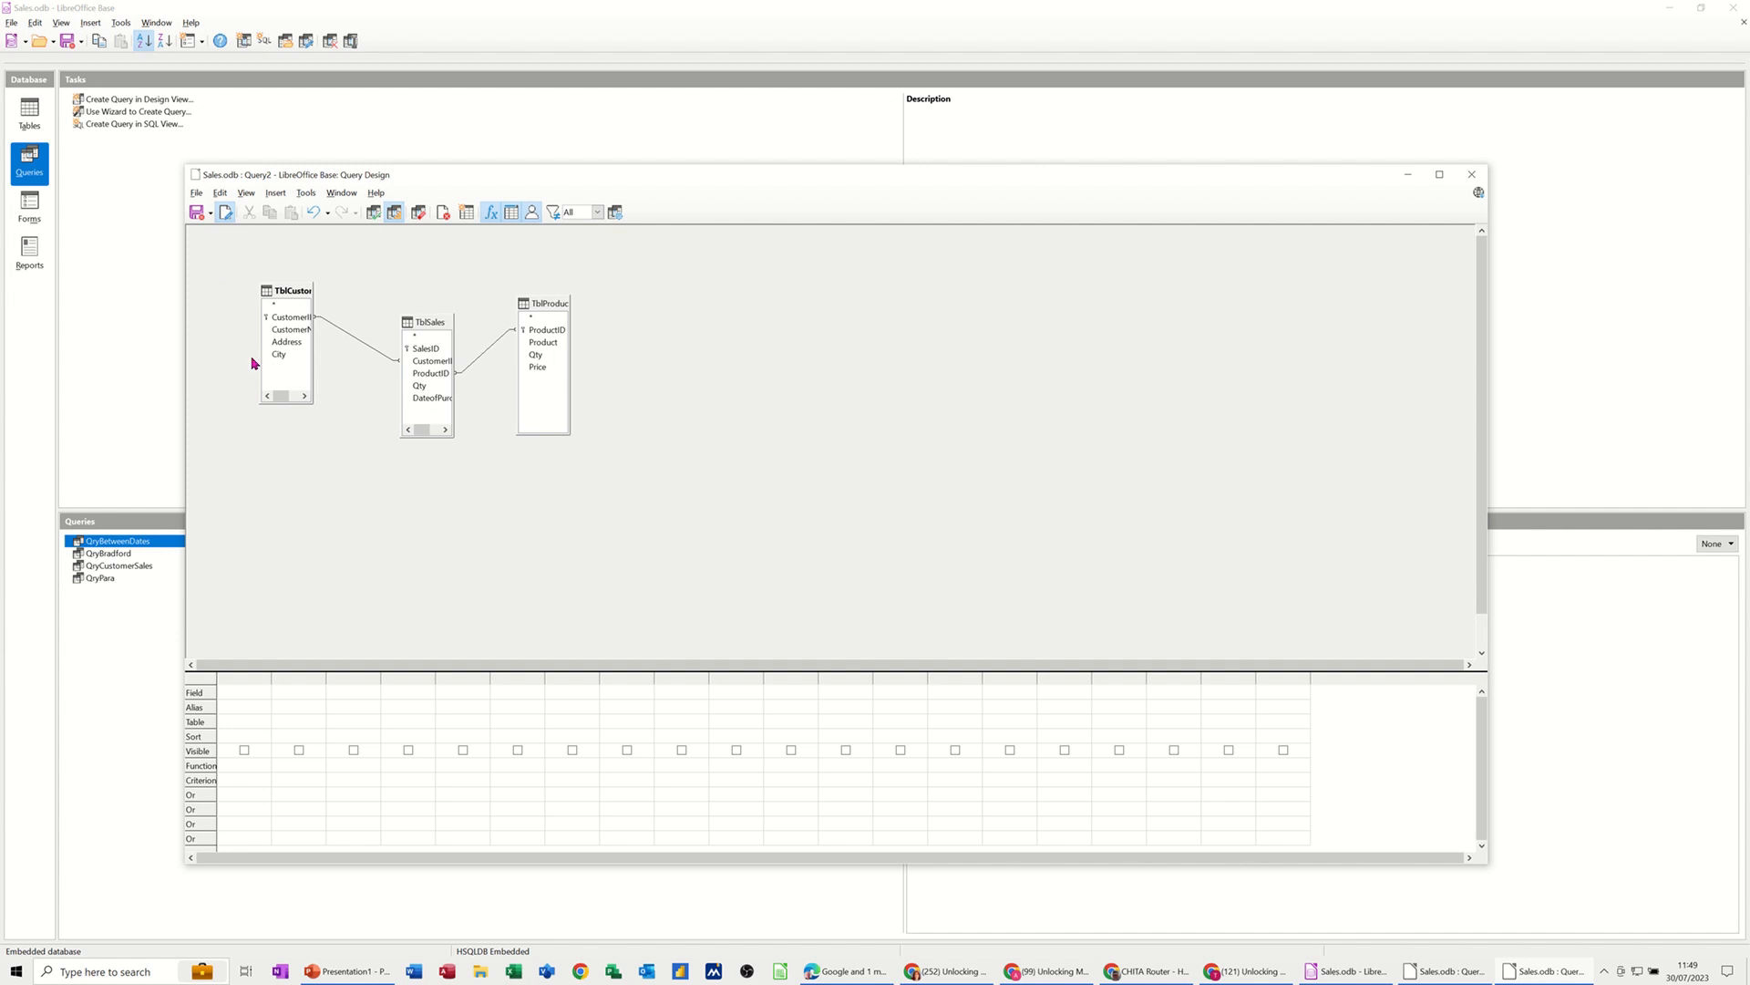
# Step: Add CustomerName from TblCustomers, Product and Price from TblProducts, and DateofPurchase from TblSales to the query
pyautogui.doubleClick(287, 330)
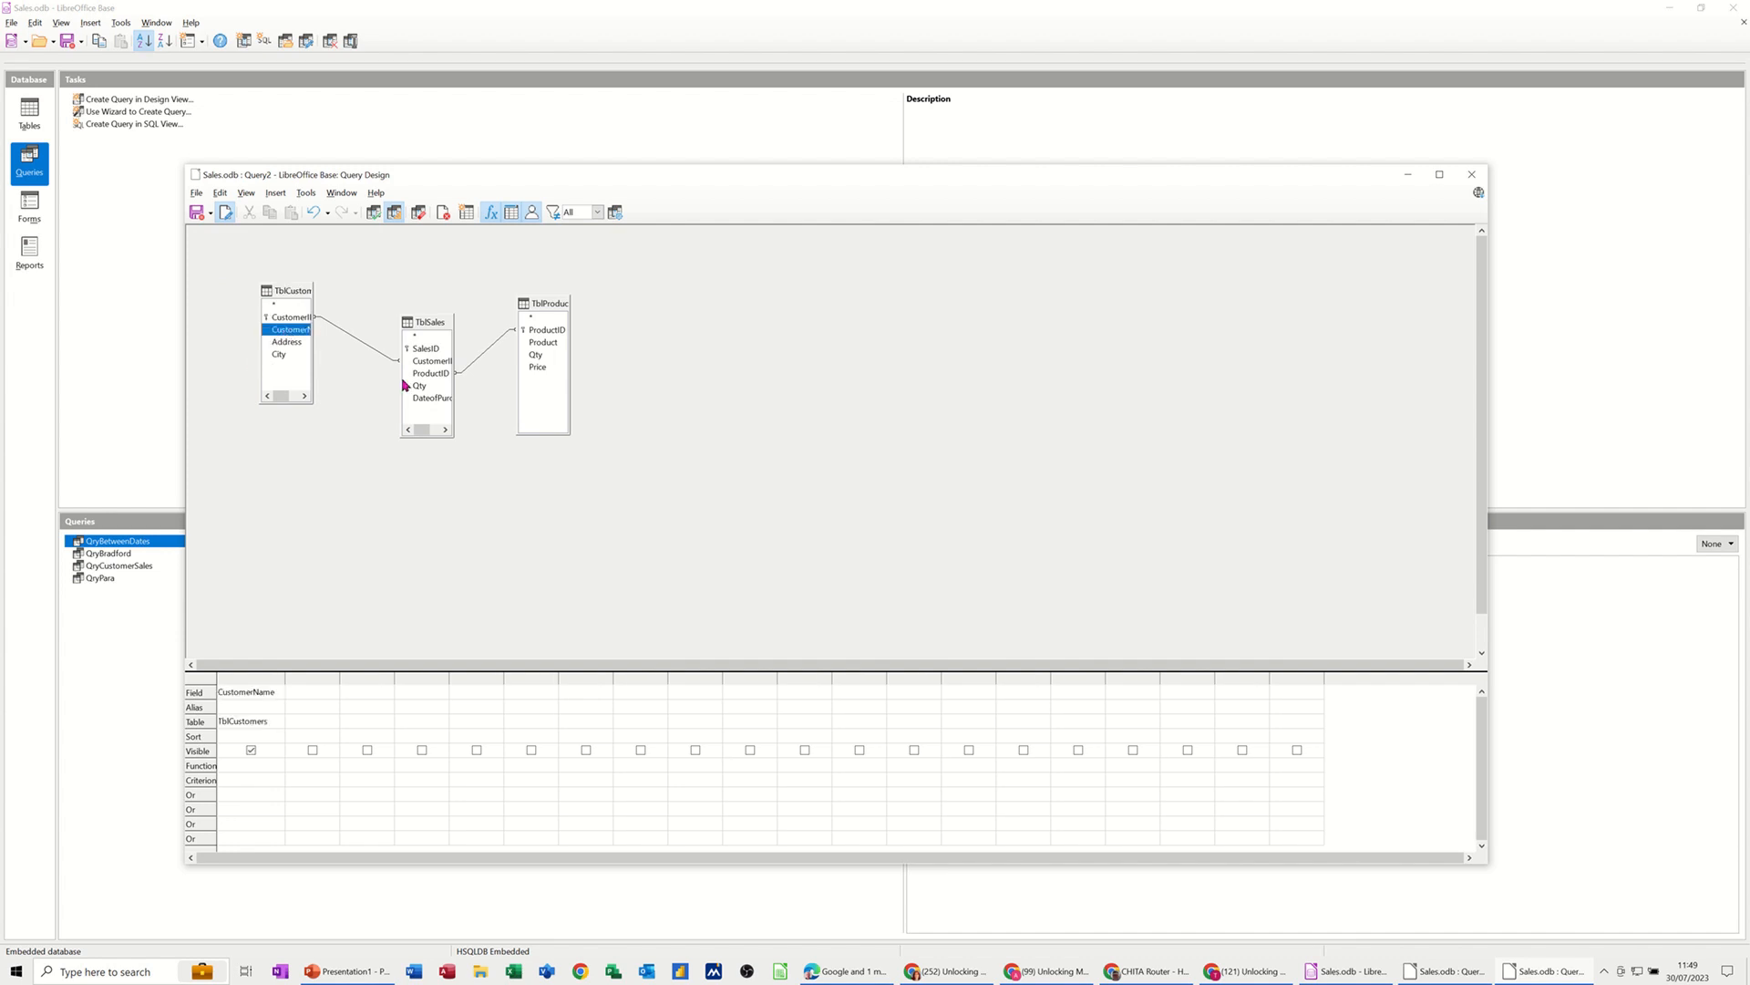
pyautogui.doubleClick(541, 343)
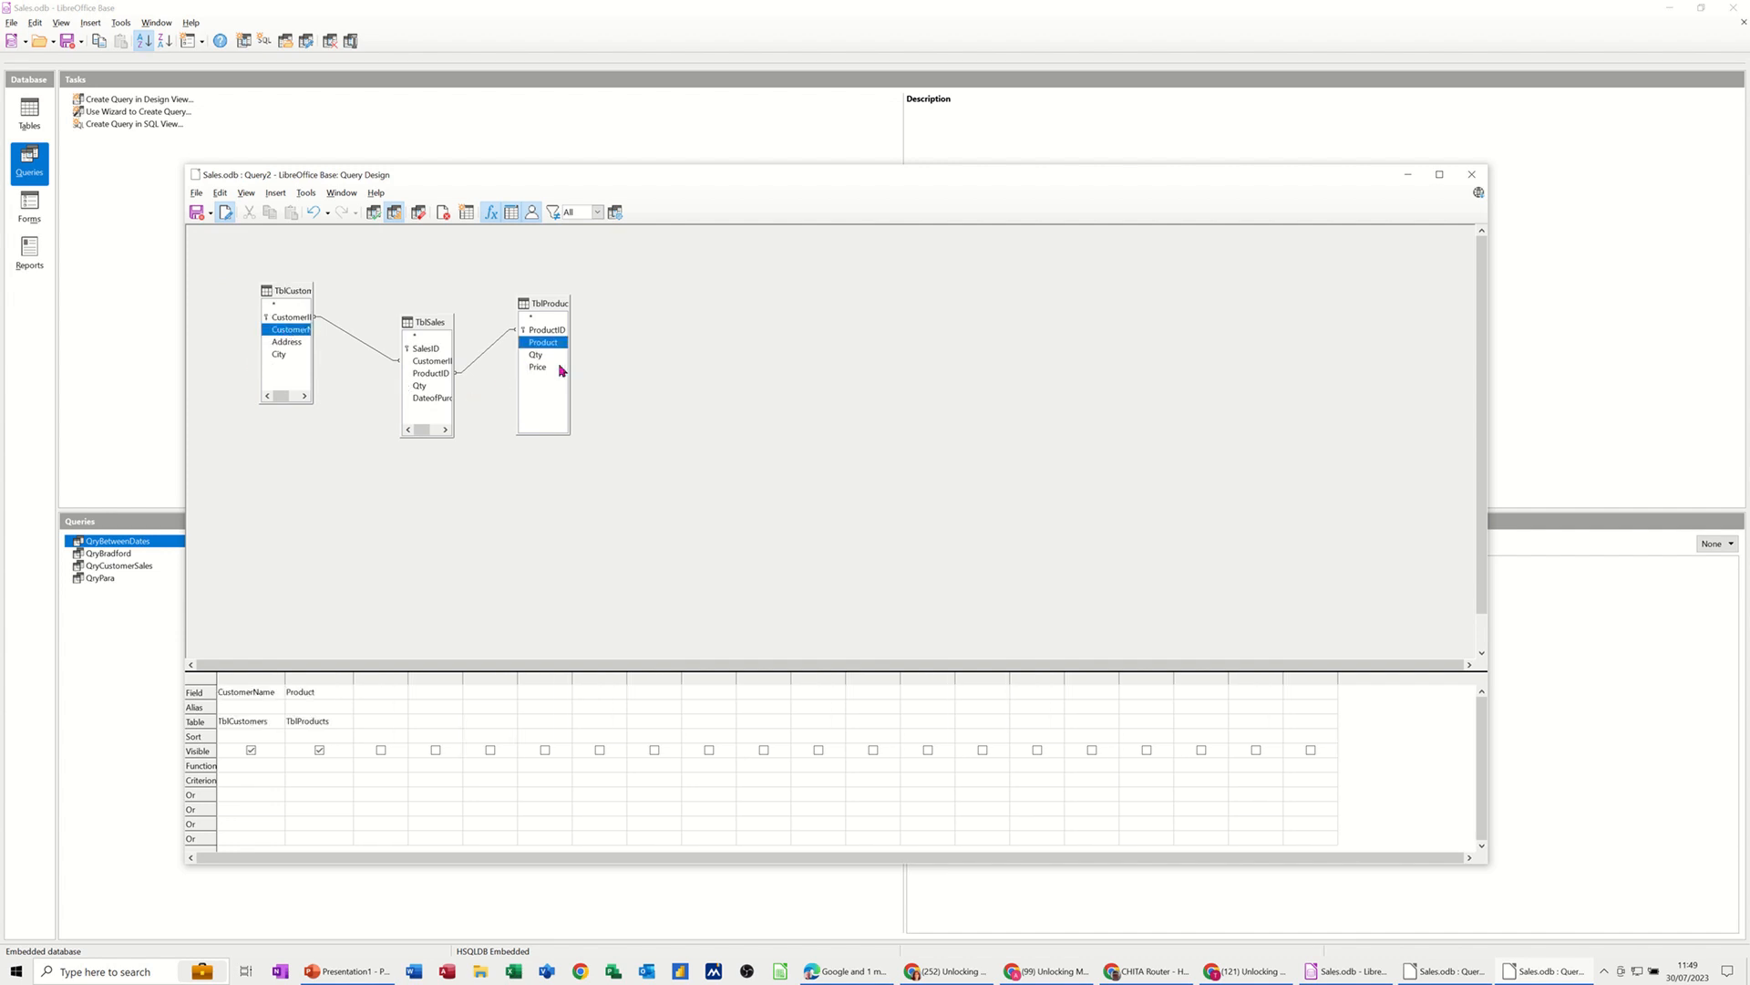
pyautogui.doubleClick(538, 366)
pyautogui.doubleClick(435, 399)
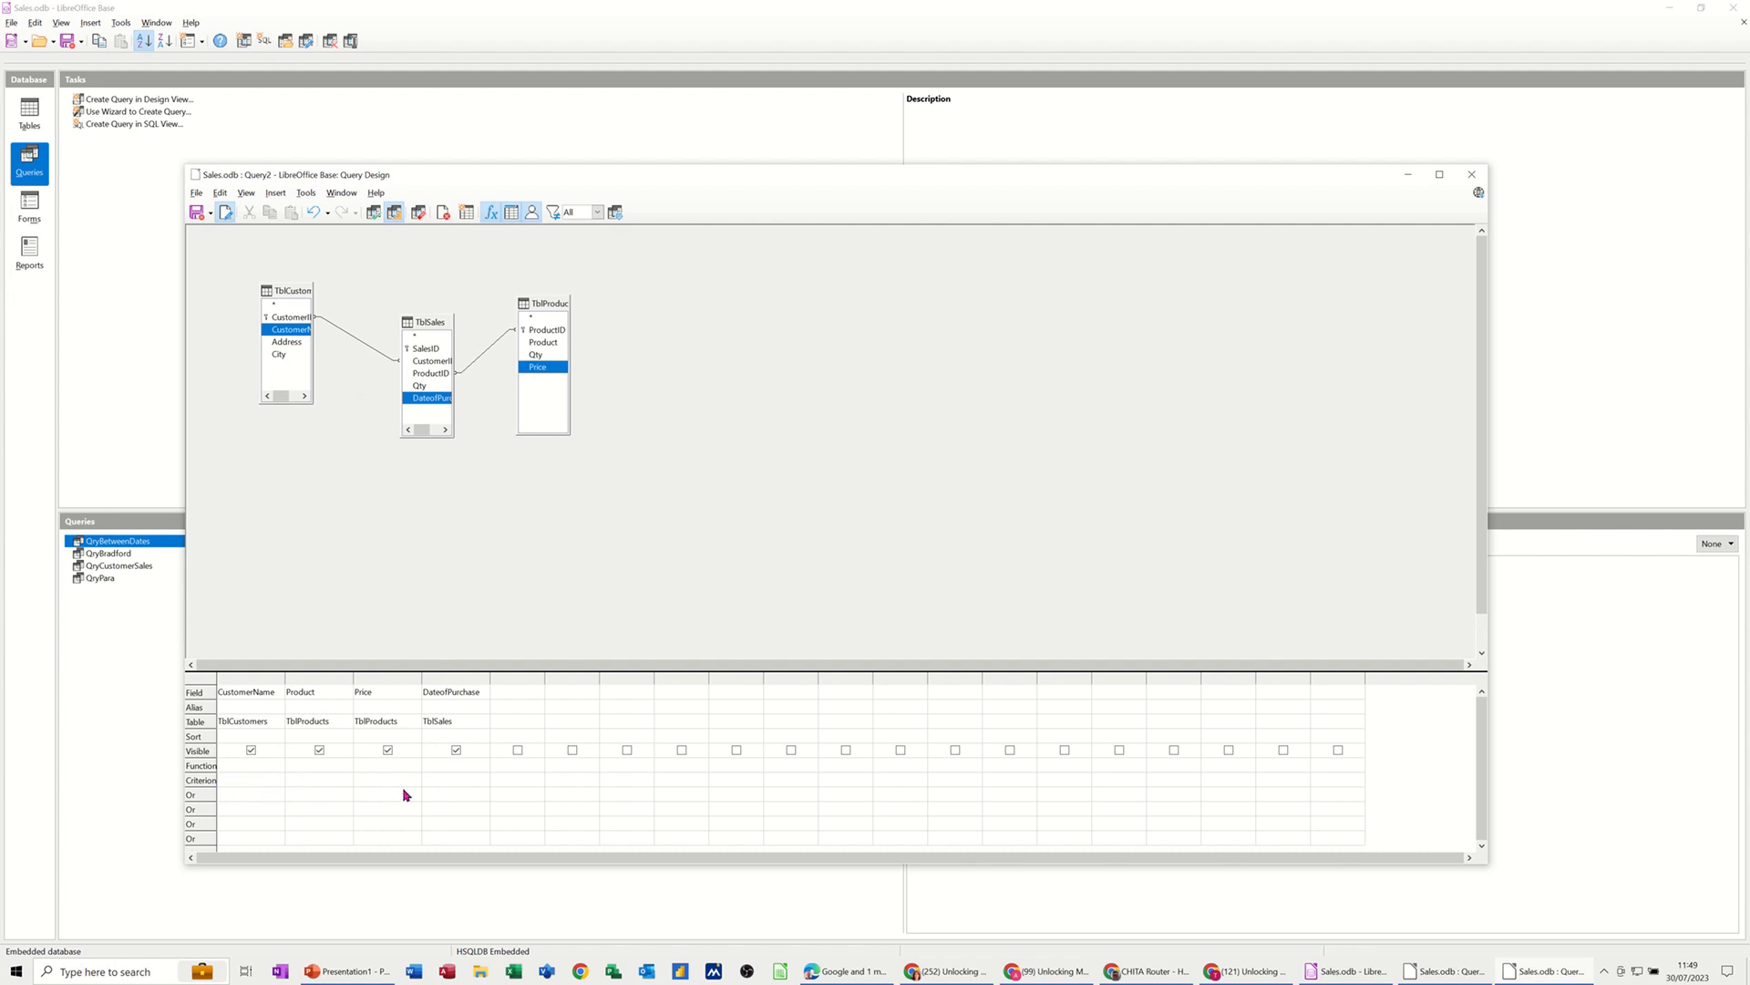
# Step: Widen the DateofPurchase column and set its criterion to BETWEEN :Enter_First AND :Enter_Second
pyautogui.click(445, 778)
pyautogui.moveTo(490, 677); pyautogui.dragTo(623, 679)
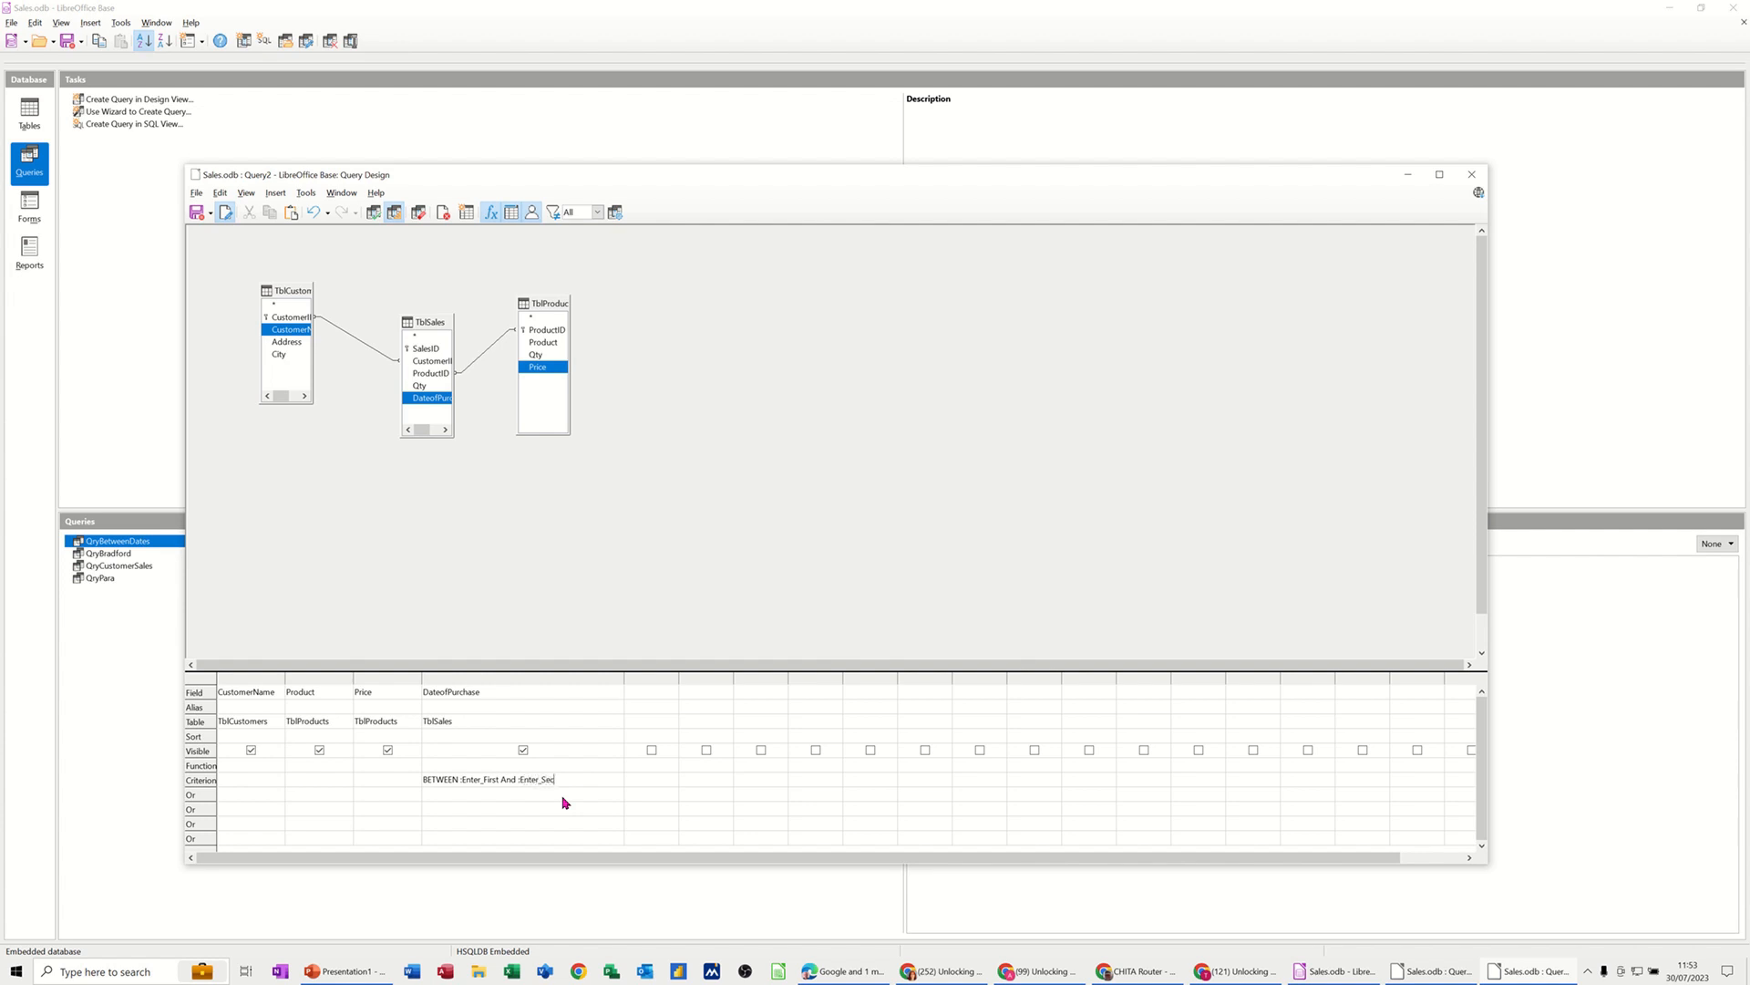
pyautogui.click(564, 801)
# Step: Run the query with a first date and 1/7 as the second date to test the parameters
pyautogui.click(373, 215)
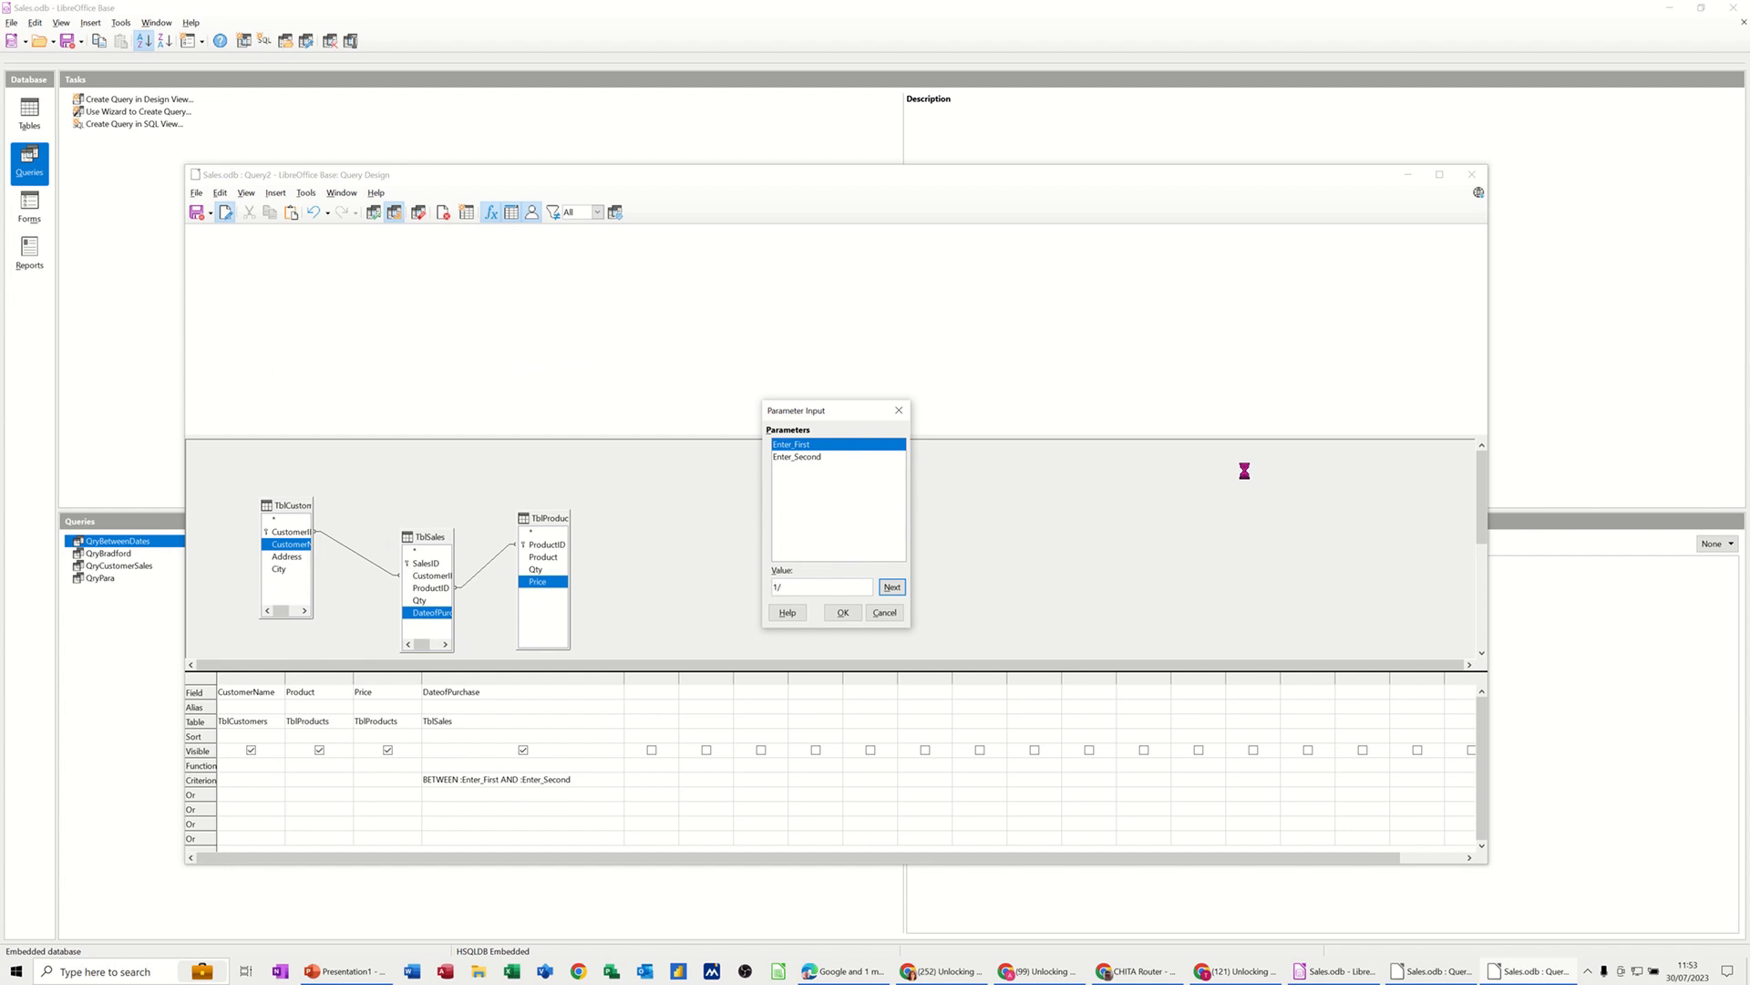
pyautogui.press('Return')
pyautogui.write('1/')
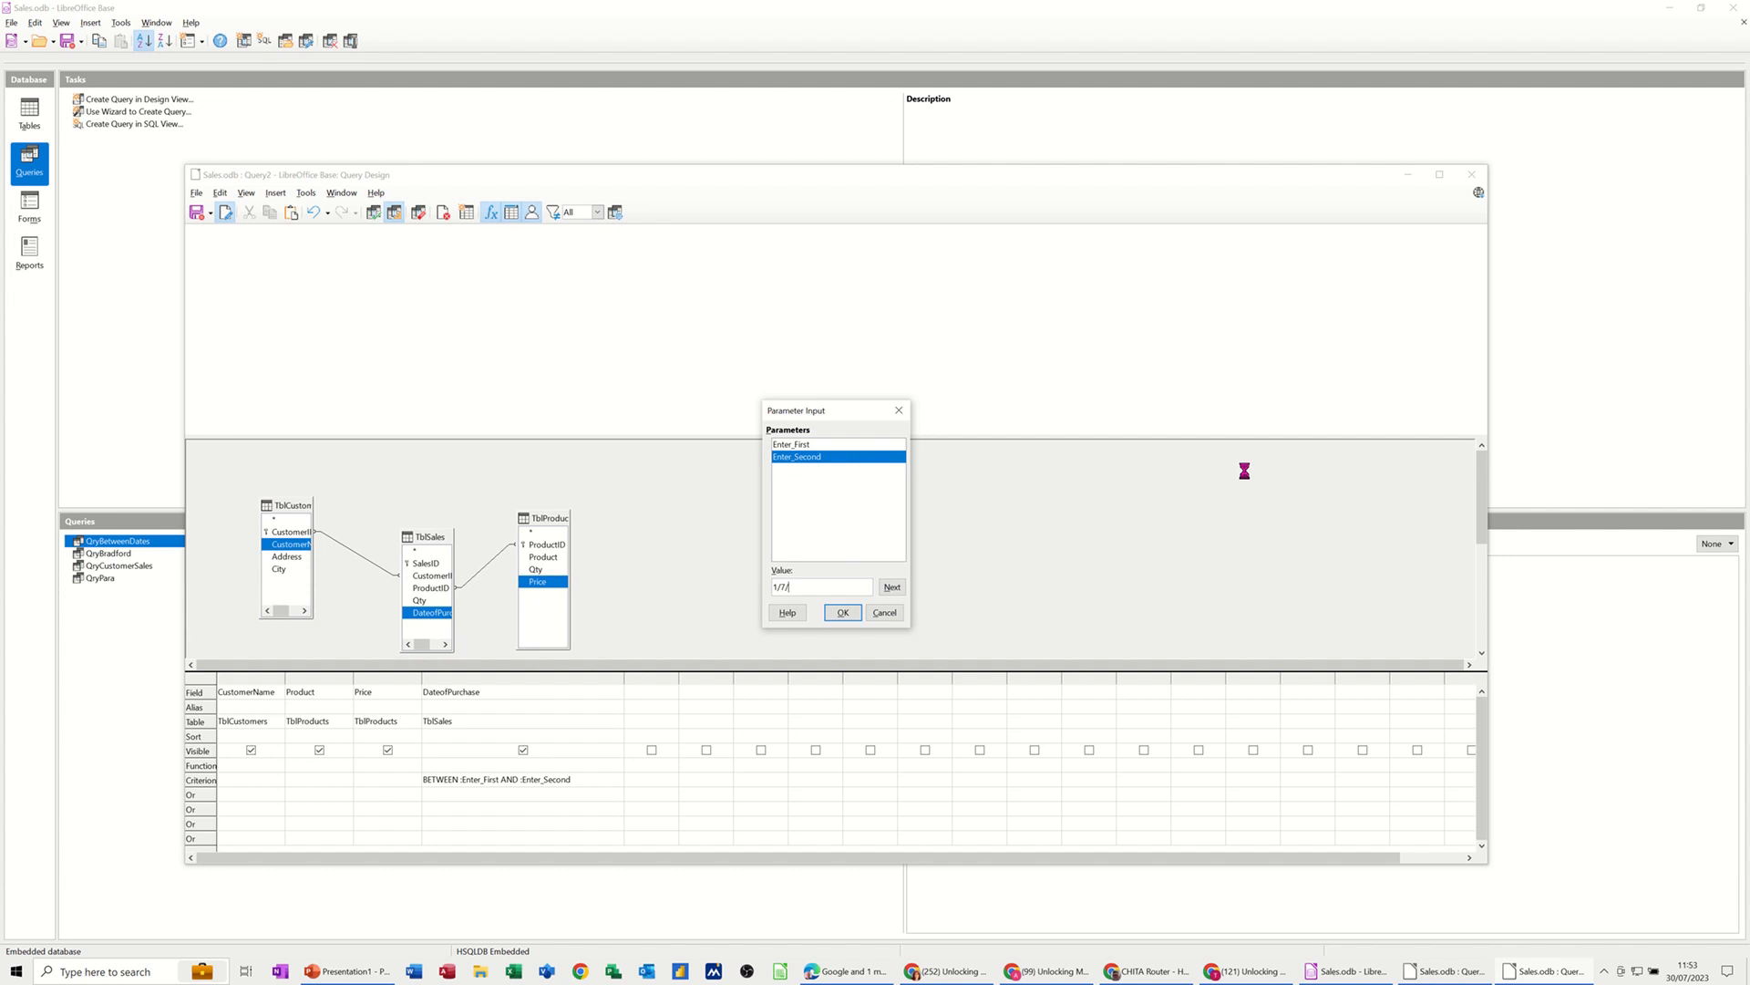
pyautogui.press('Return')
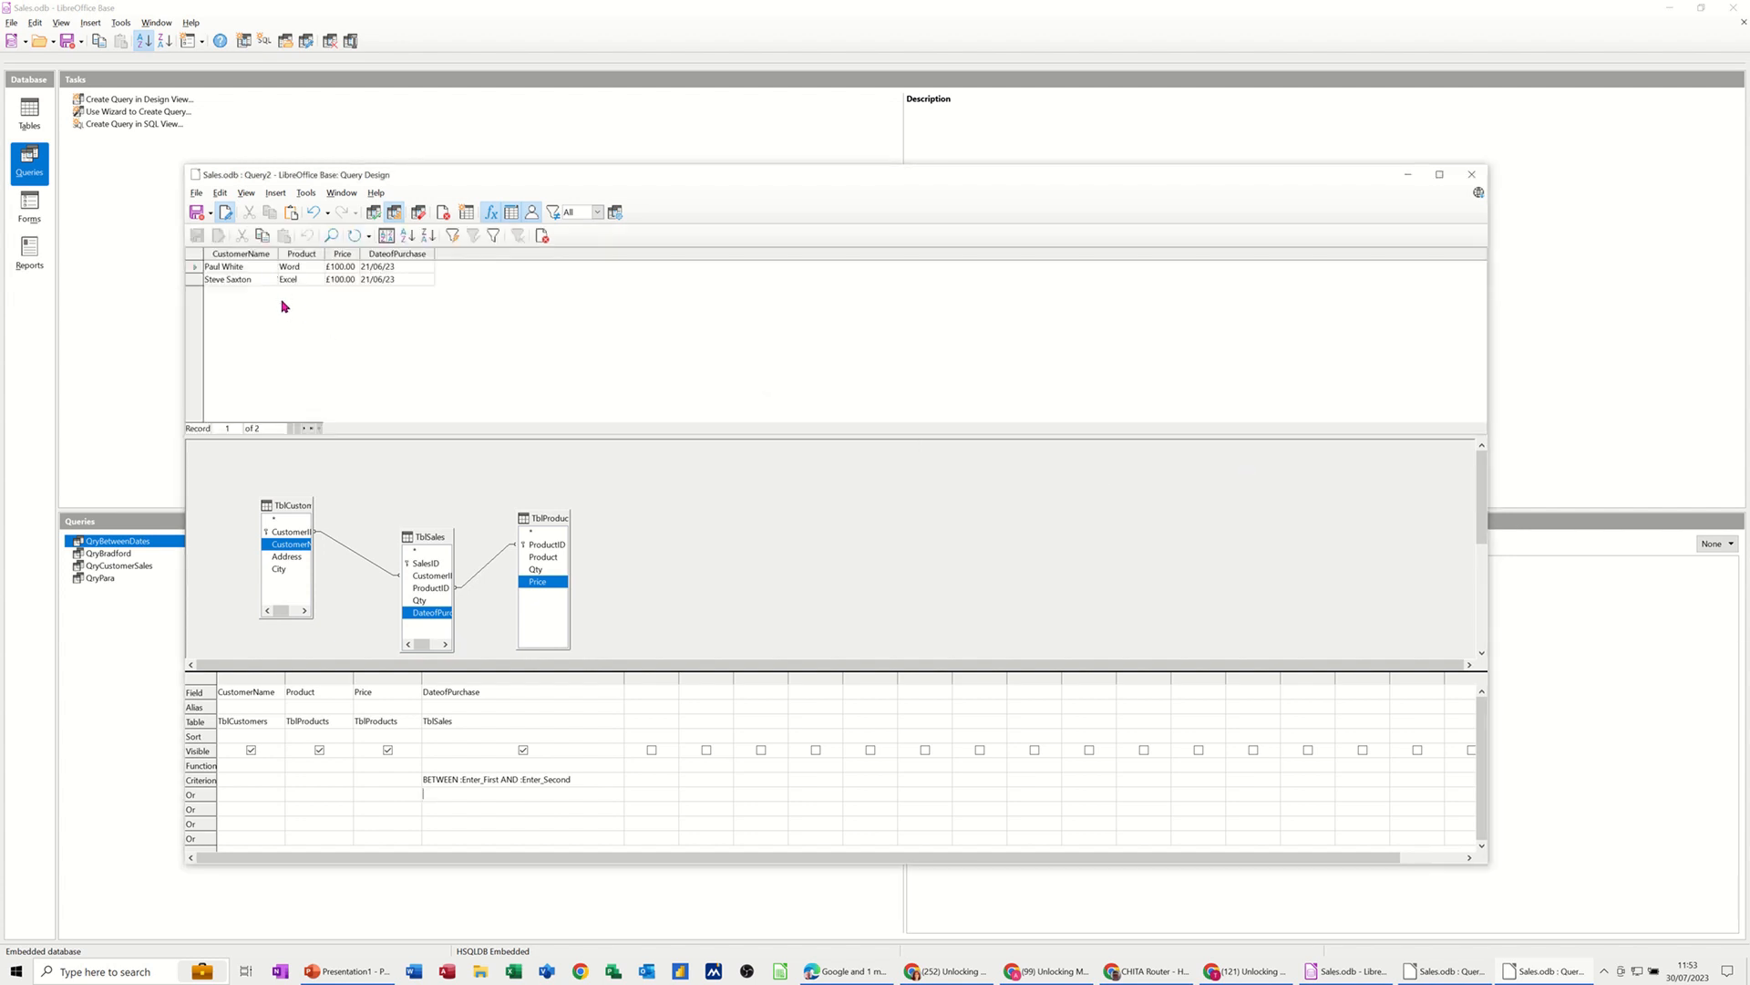
# Step: Run the query again with 1/6/23 as the first date and 1/8/23 as the second date
pyautogui.click(374, 212)
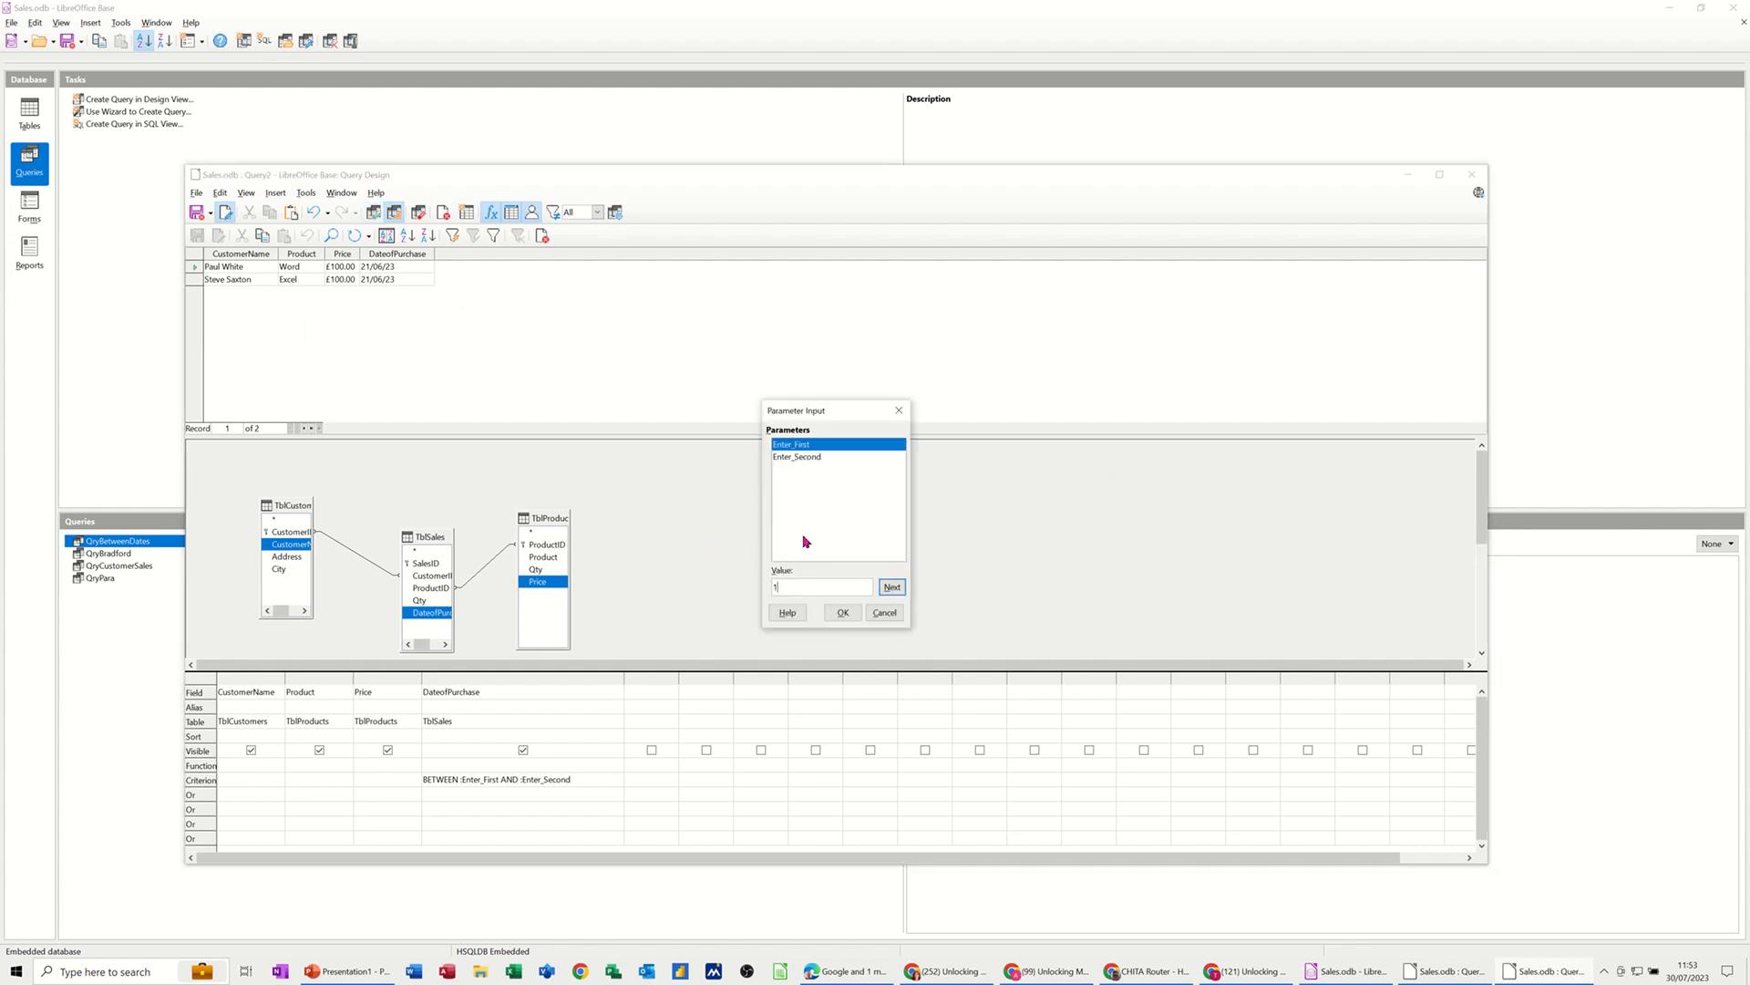
pyautogui.write('1/6/23')
pyautogui.press('Return')
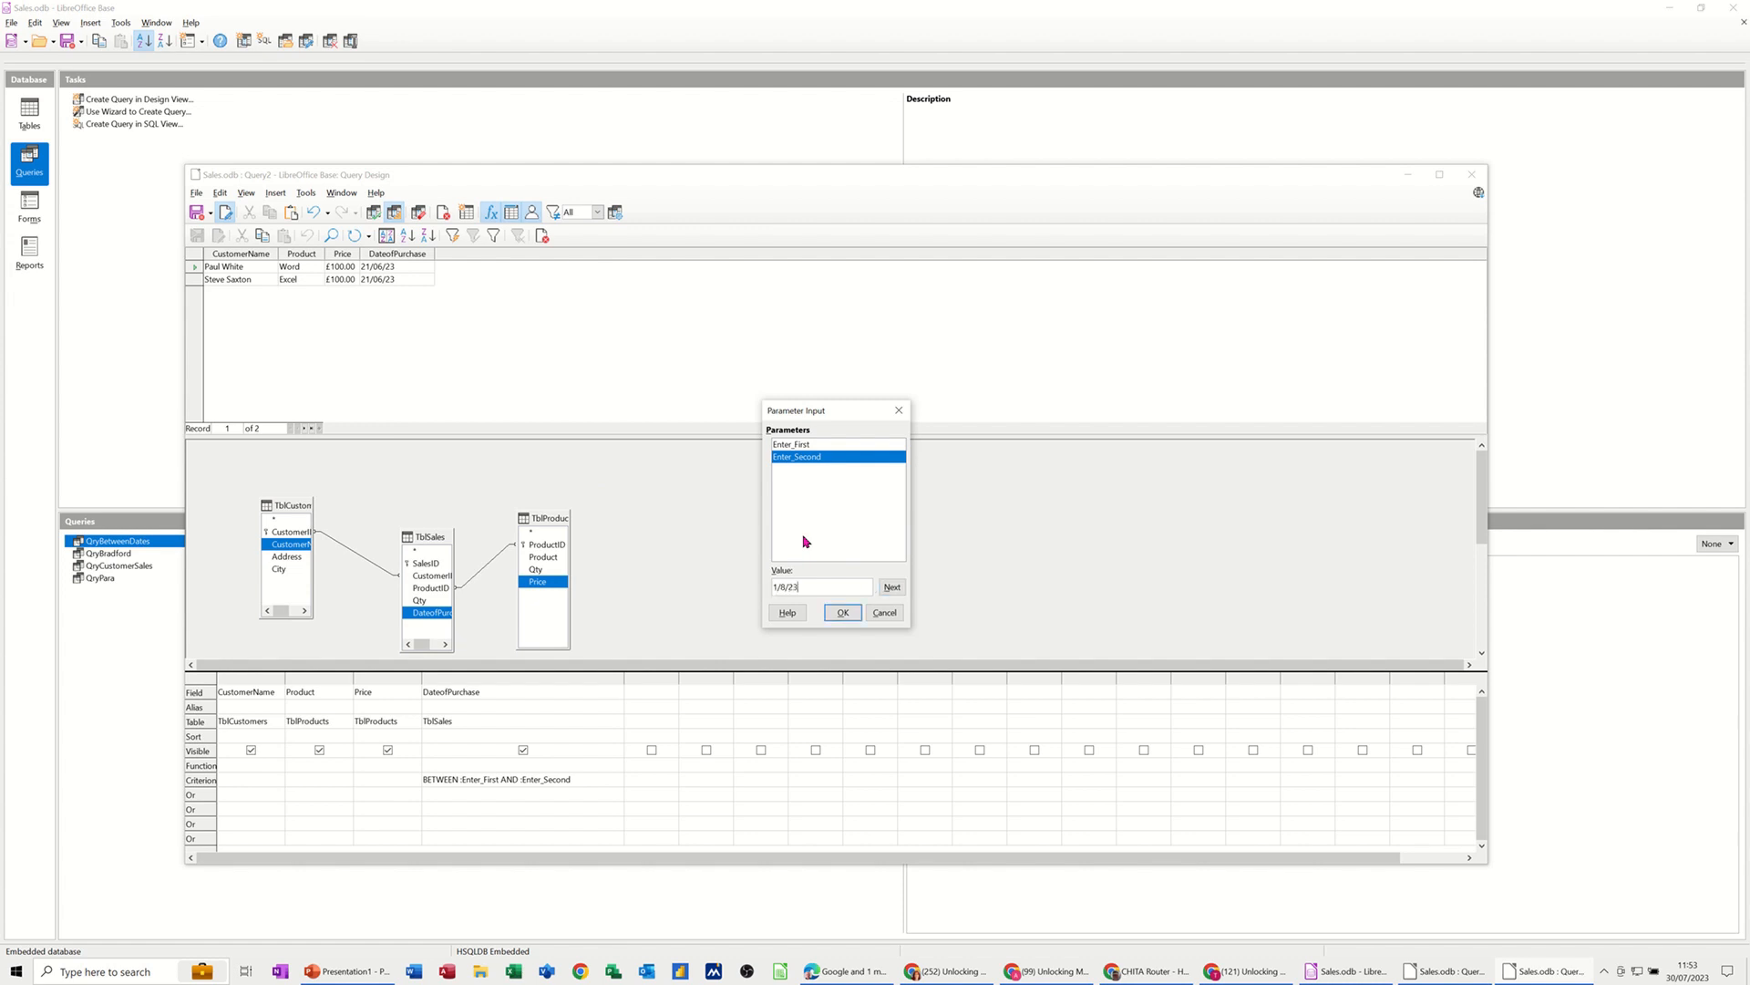
pyautogui.press('Return')
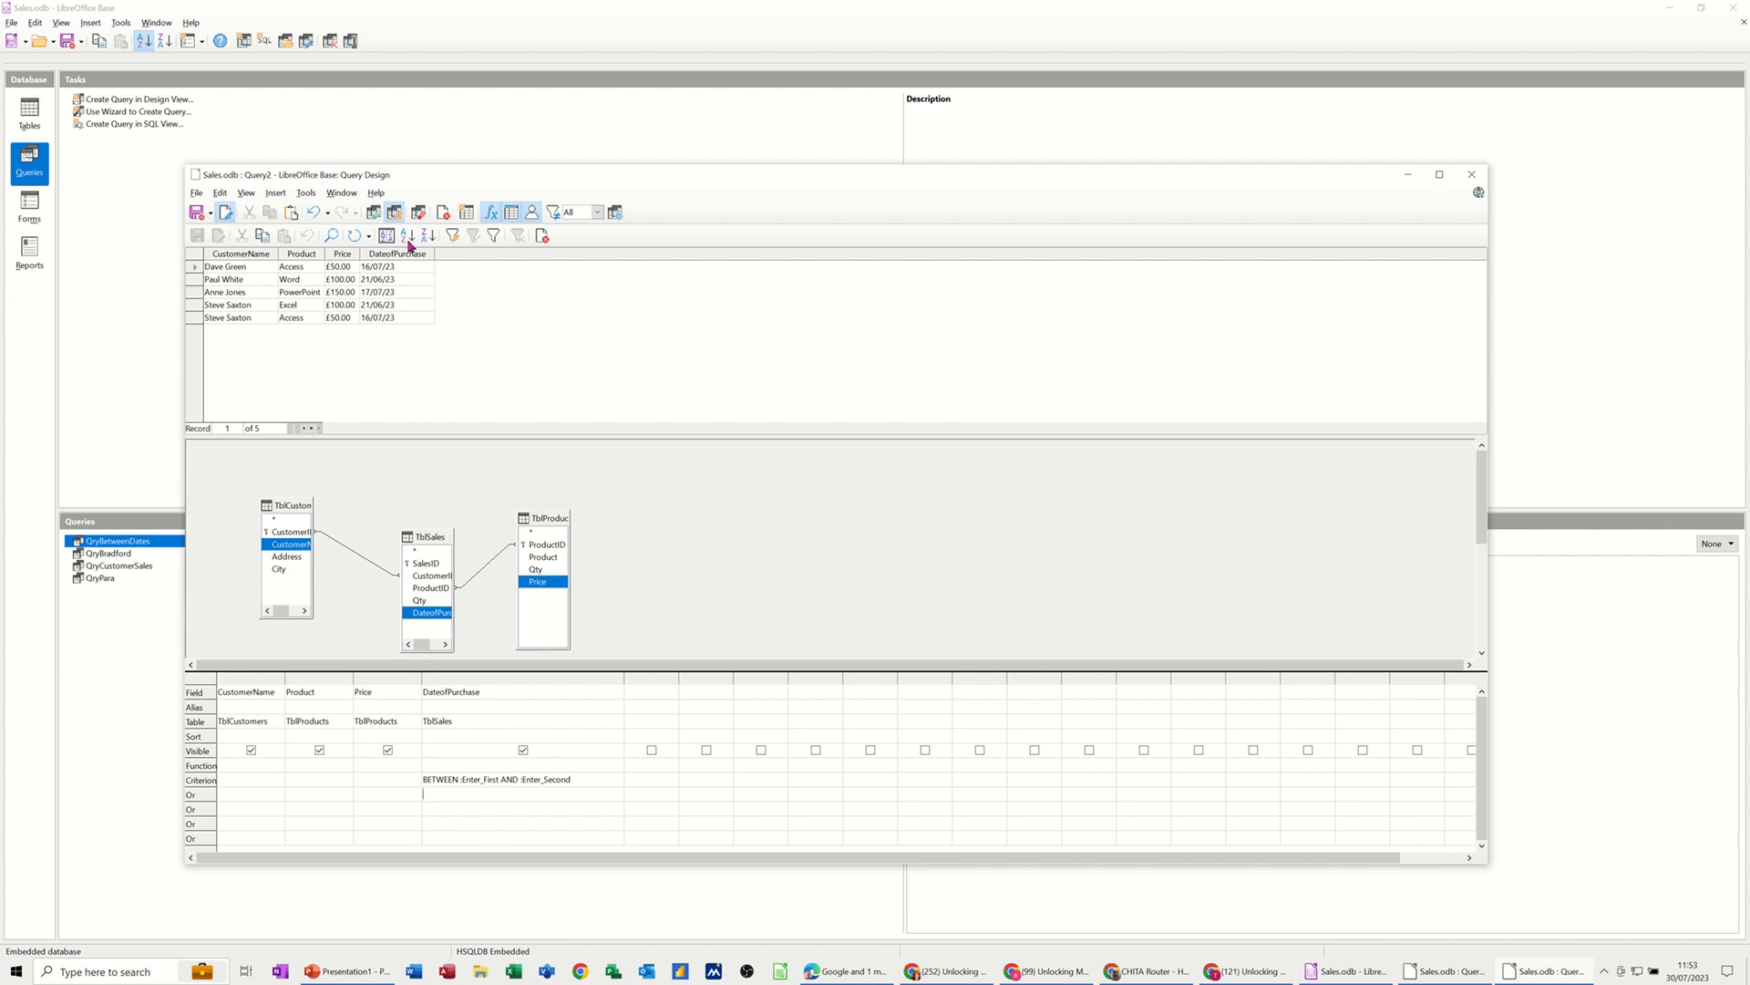
# Step: Bring up the query's parameter prompt once more to examine the parameter names, and cancel it
pyautogui.click(373, 211)
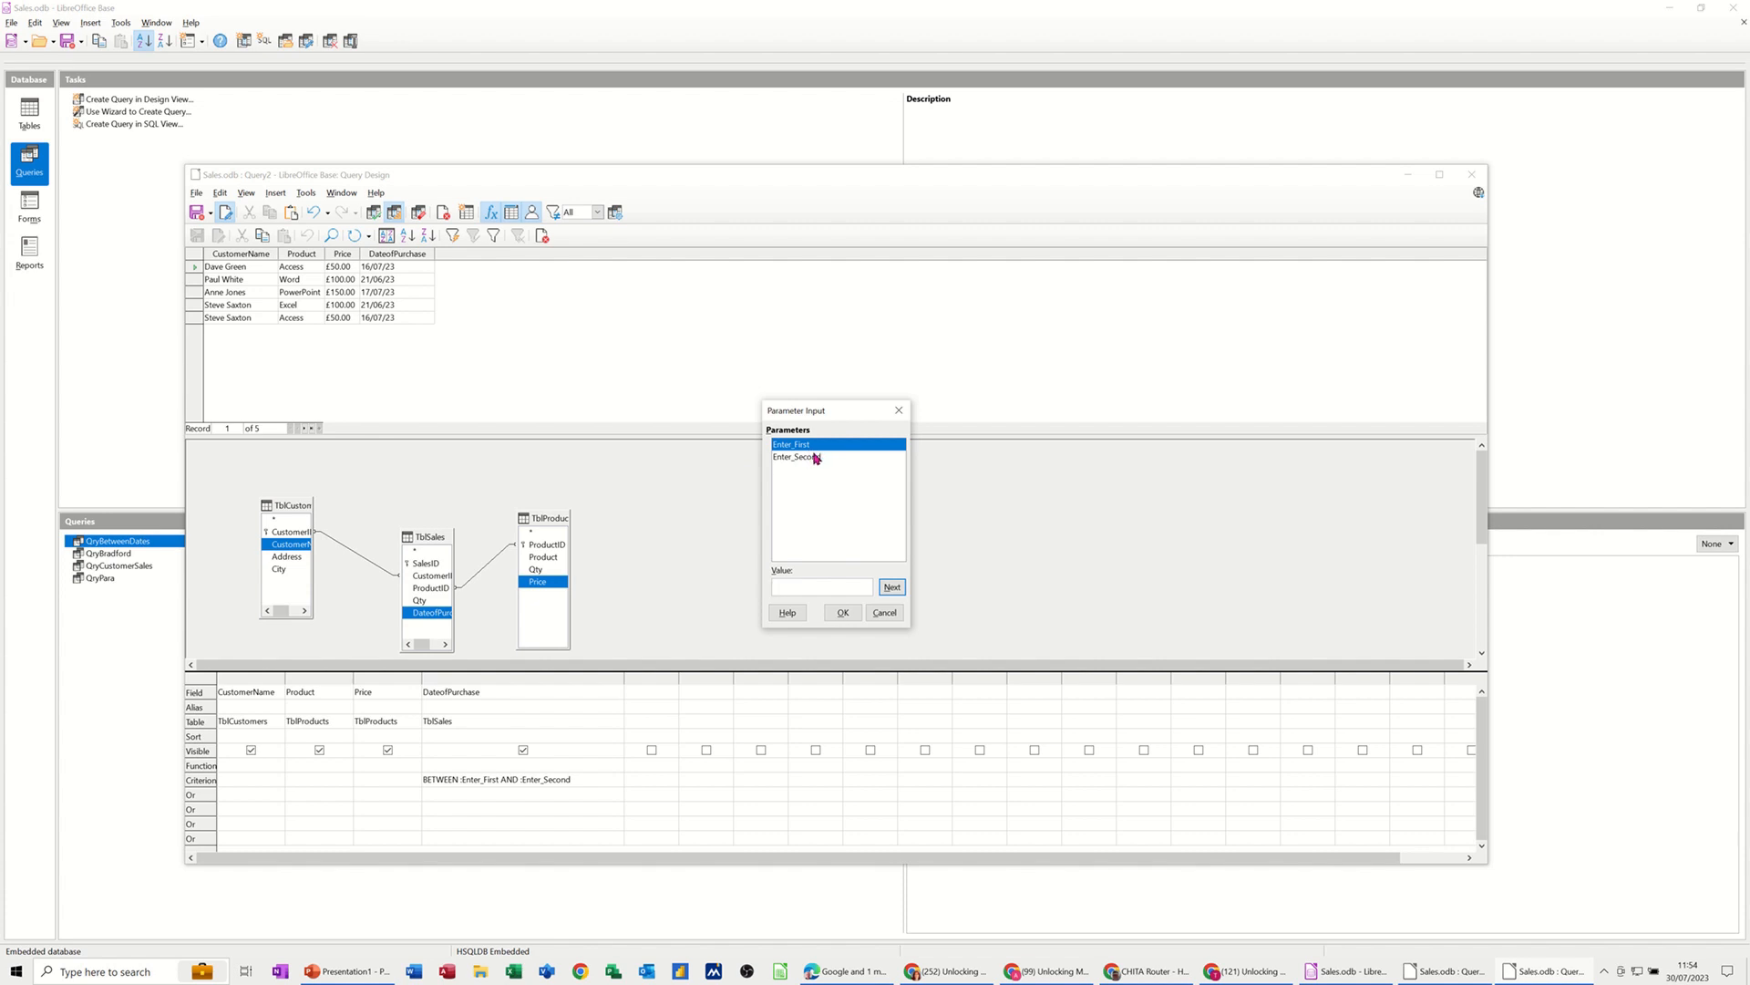
pyautogui.click(883, 612)
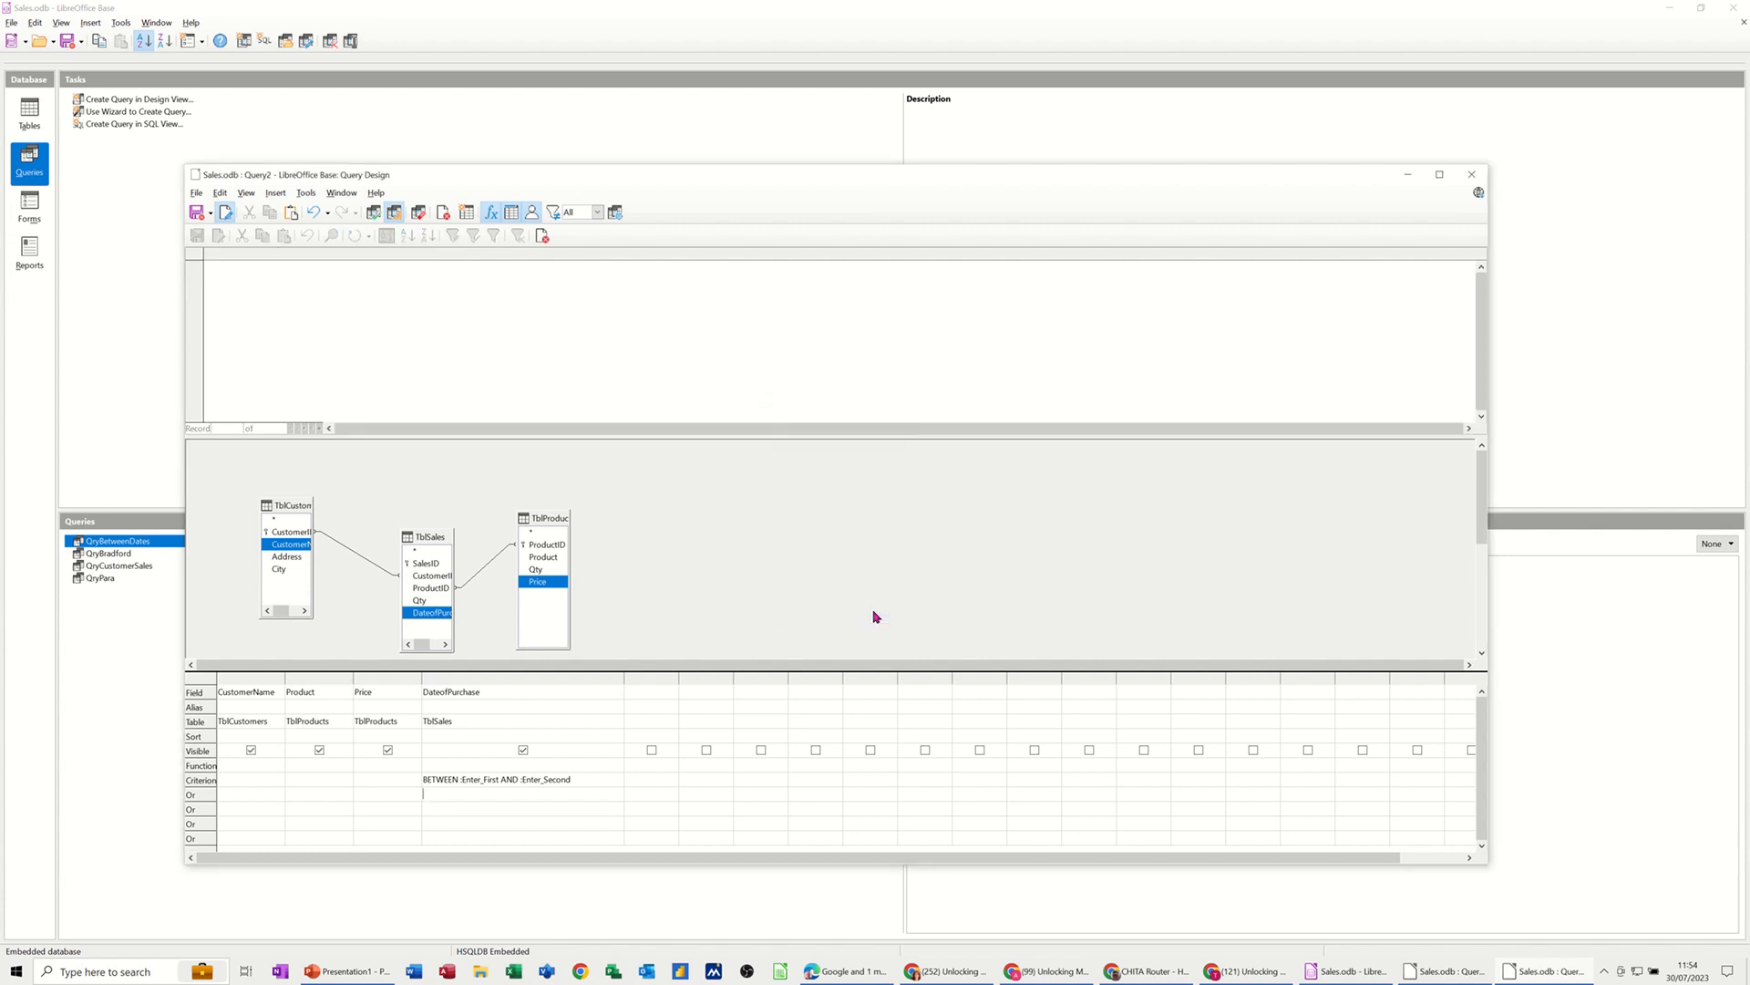